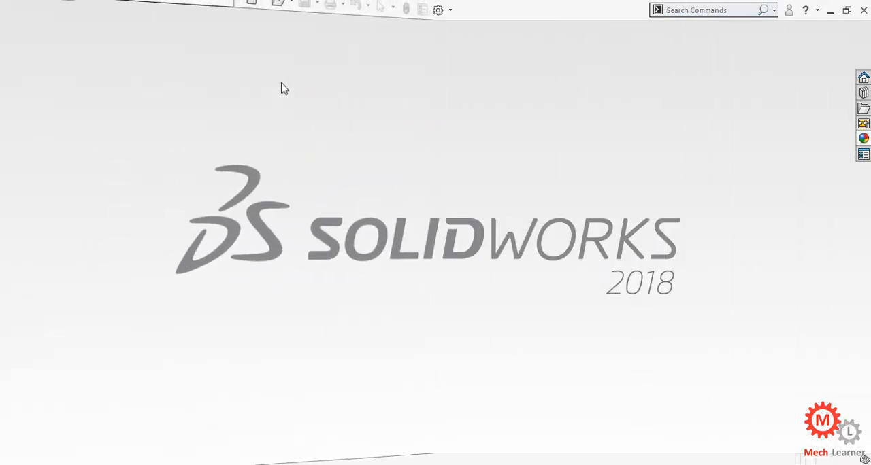
Open the assembly file PLUMMER BLOCK.SLDASM from the PLUMMER BLOCK ASSEMBLY folder.
click(281, 11)
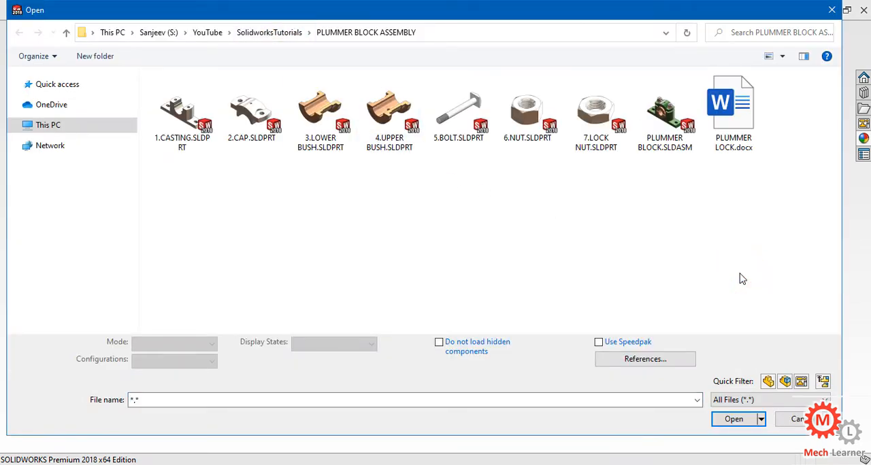
click(673, 123)
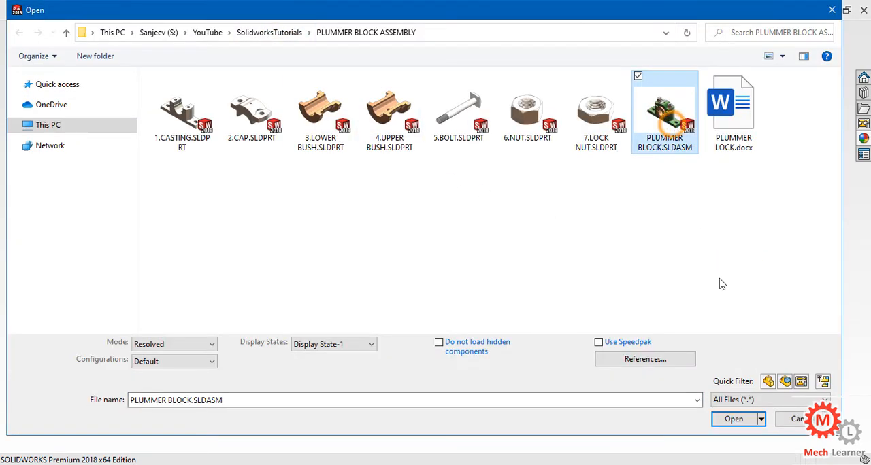
click(734, 419)
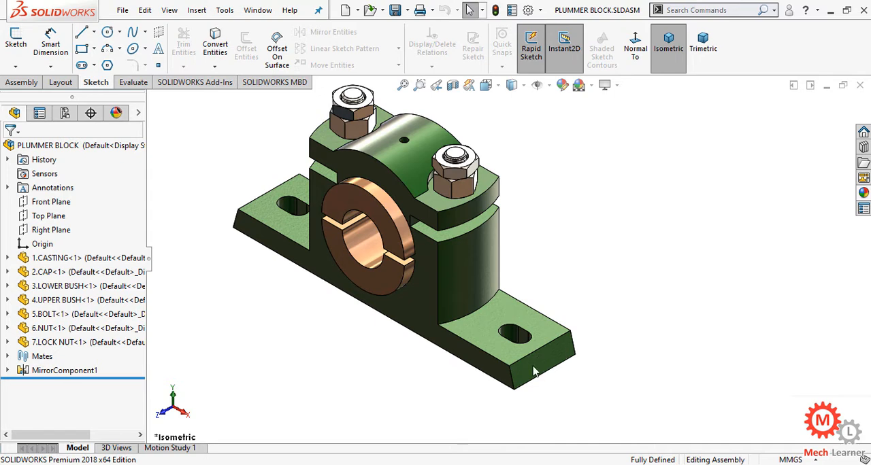
scroll(451, 279, up, 2)
scroll(412, 190, down, 1)
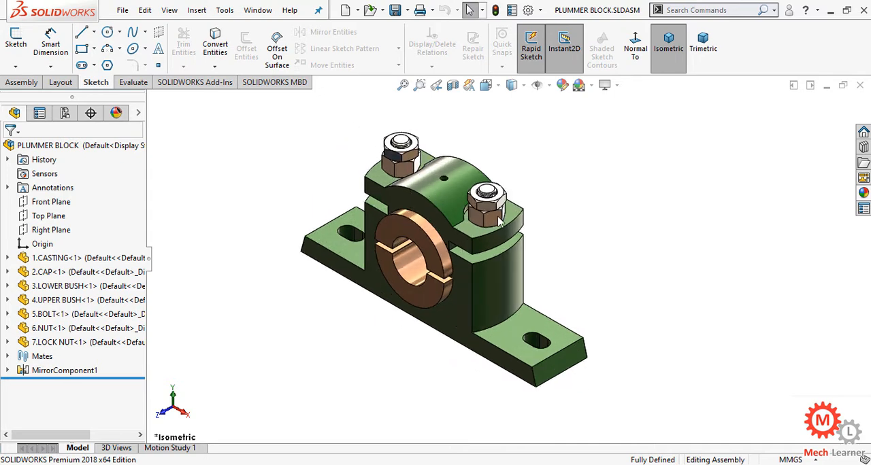
scroll(500, 221, down, 1)
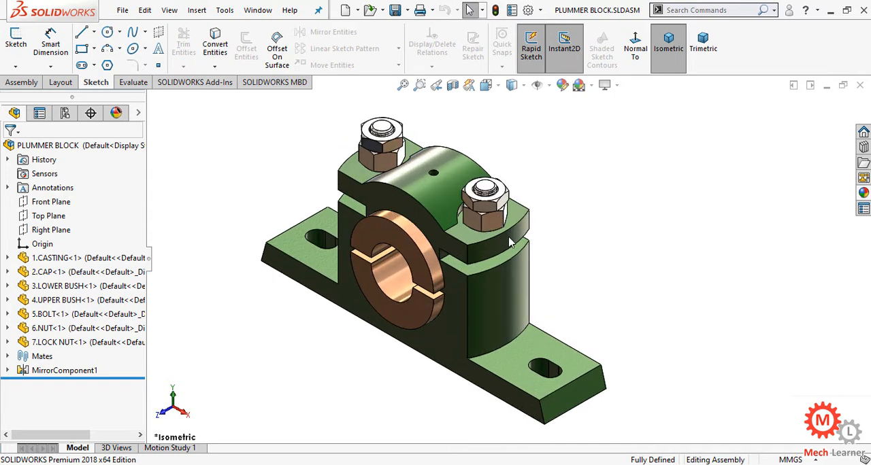
Load the SOLIDWORKS Motion add-in for the current session, and check Motion Study 1 before returning to the model.
click(540, 10)
click(558, 57)
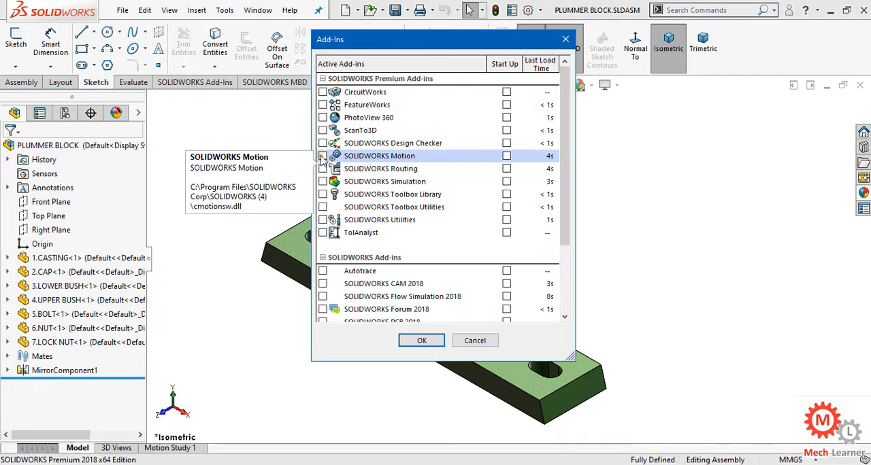
click(323, 157)
click(422, 340)
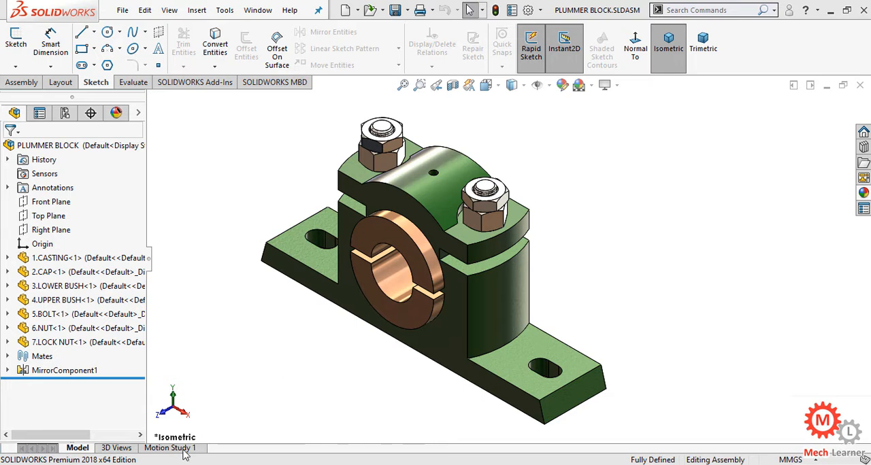
click(172, 448)
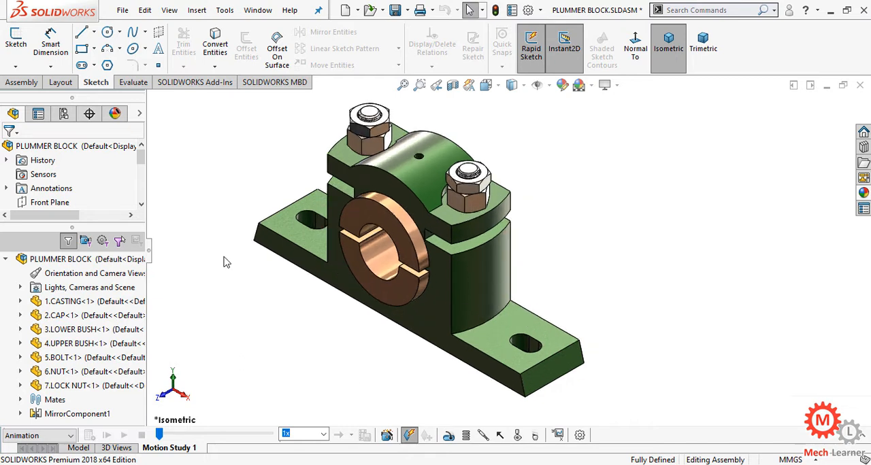
click(79, 448)
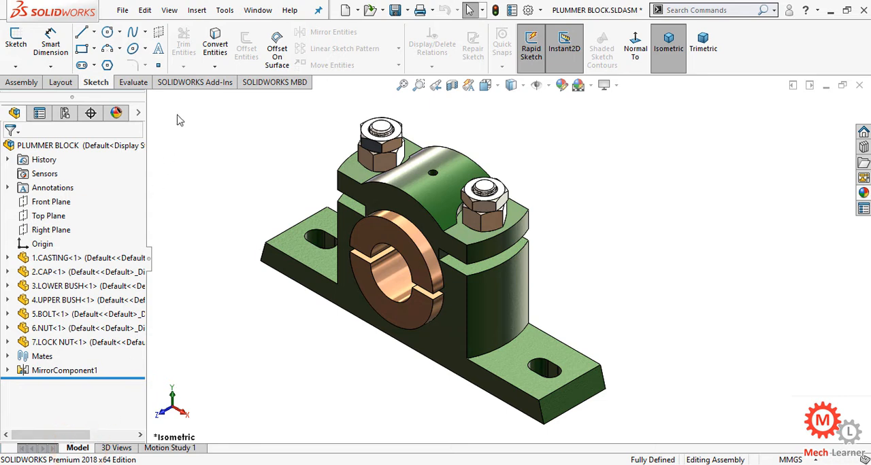
Start an exploded view and move both lock nuts together straight up along Y, well above the assembly.
click(67, 86)
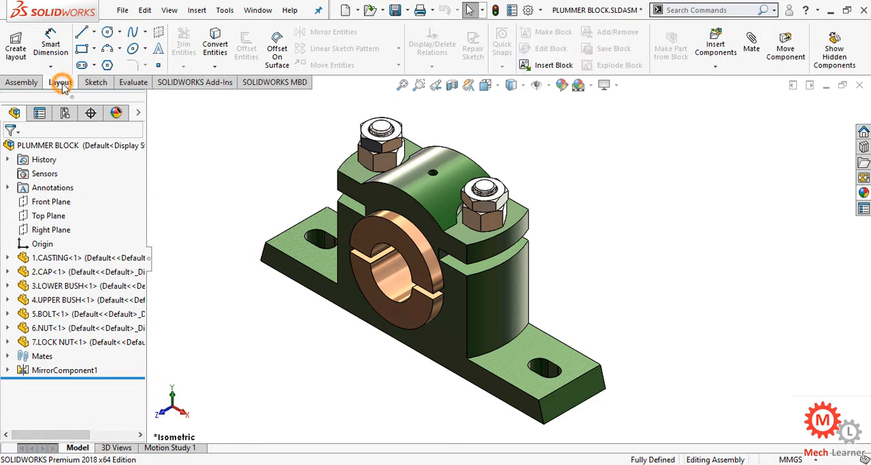
click(21, 86)
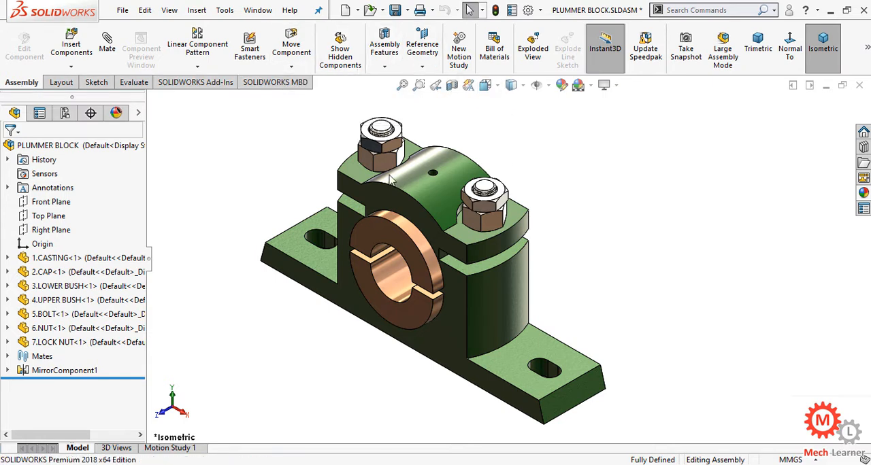
click(534, 48)
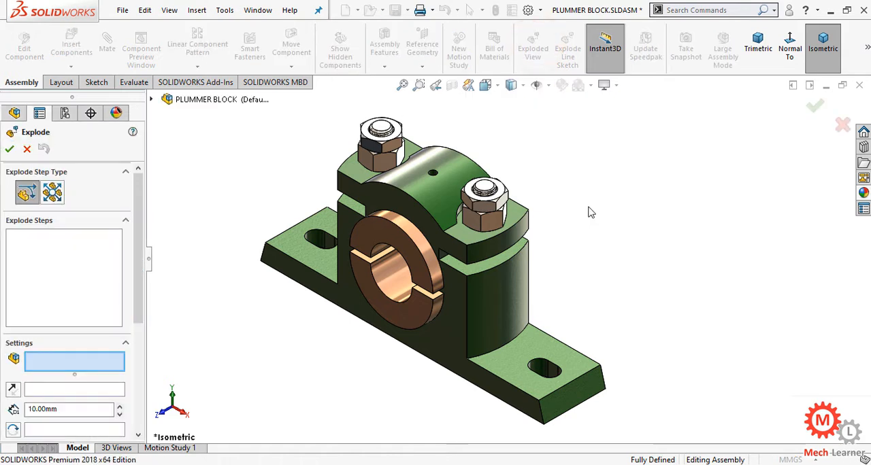
drag(139, 251, 139, 277)
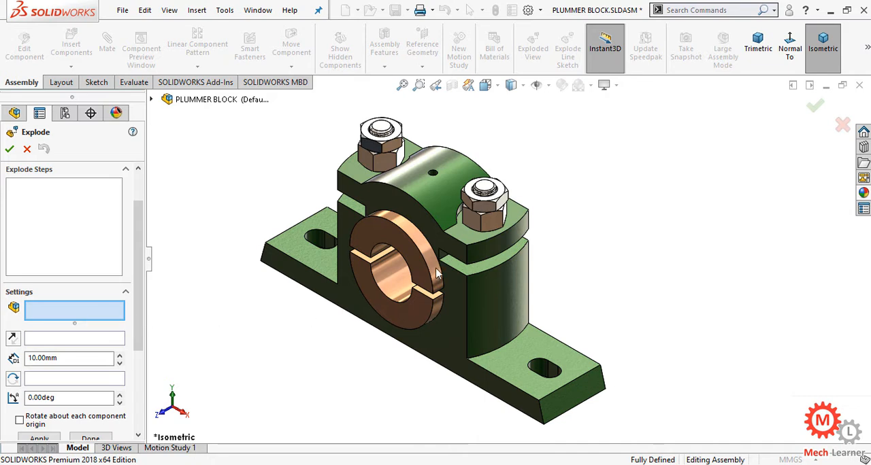
scroll(431, 317, up, 5)
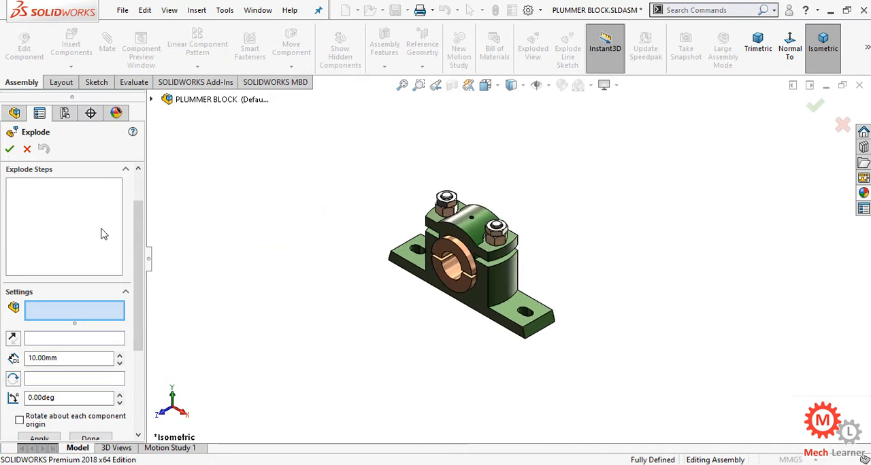
click(42, 317)
scroll(505, 233, down, 6)
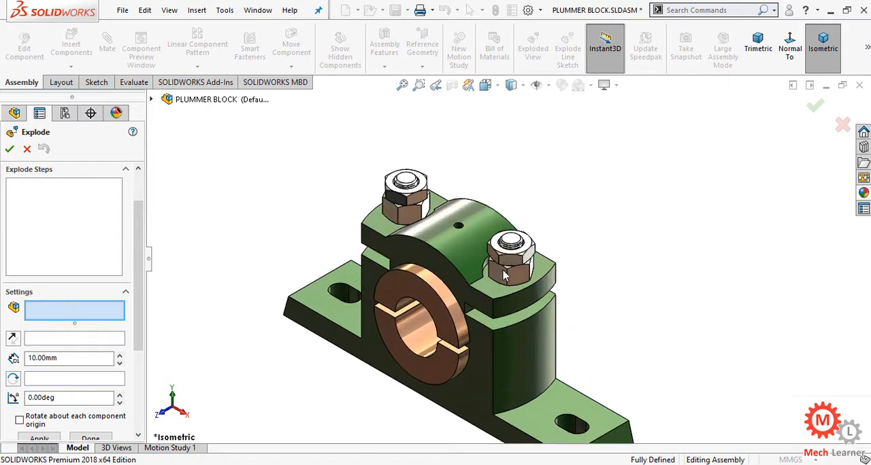
click(513, 263)
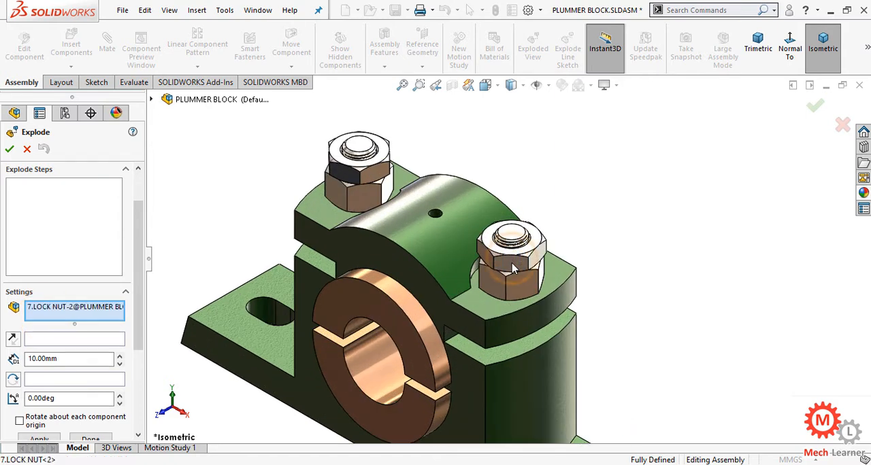
click(379, 175)
scroll(474, 265, up, 6)
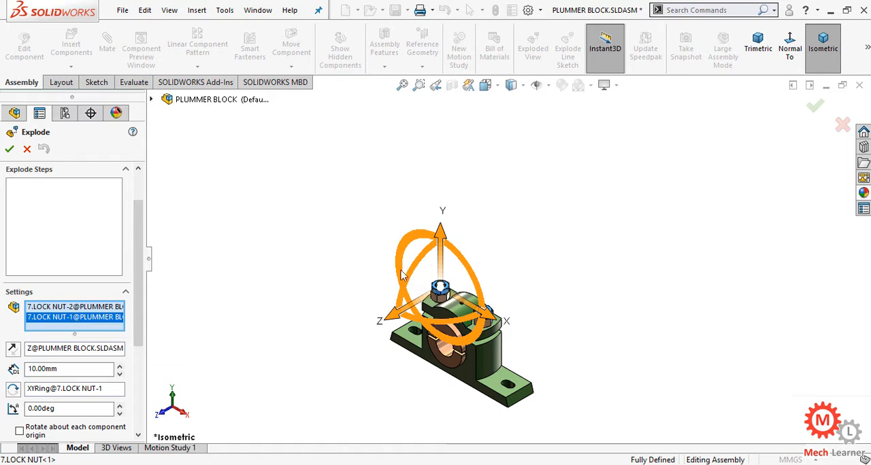
drag(441, 250, 441, 129)
click(366, 249)
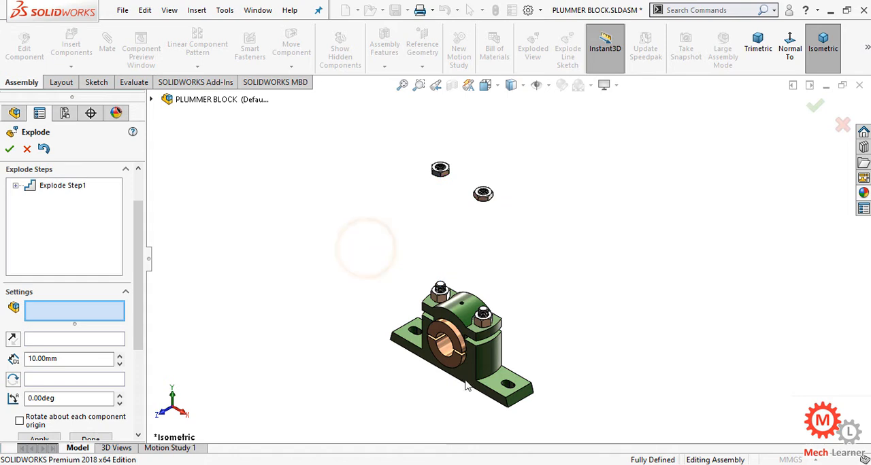
Explode both hex nuts together upward along Y, placing them between the cap and the lock nuts.
scroll(484, 396, down, 3)
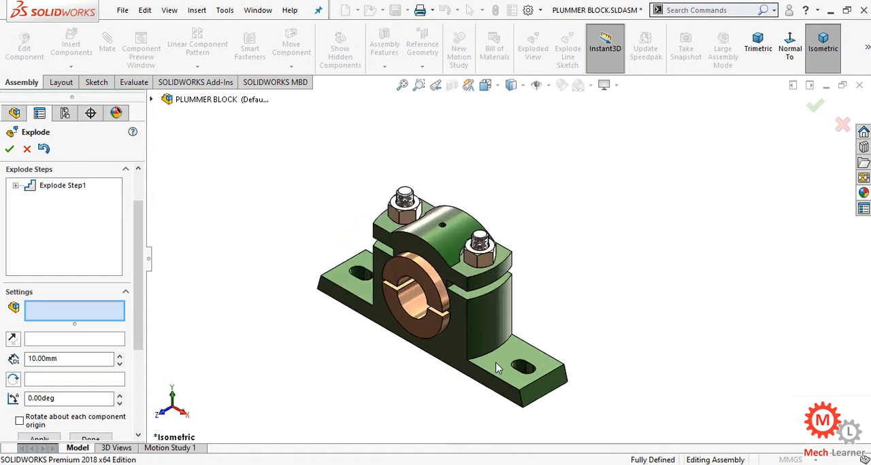
scroll(496, 363, up, 2)
scroll(476, 238, down, 6)
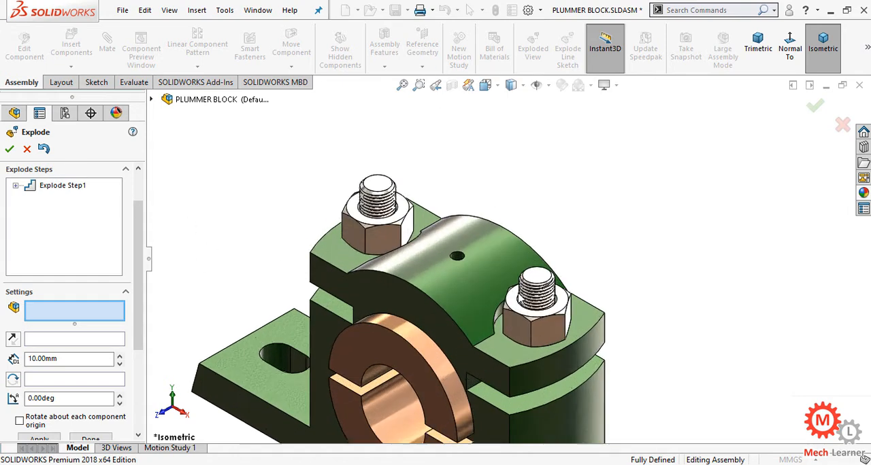
click(547, 337)
click(361, 219)
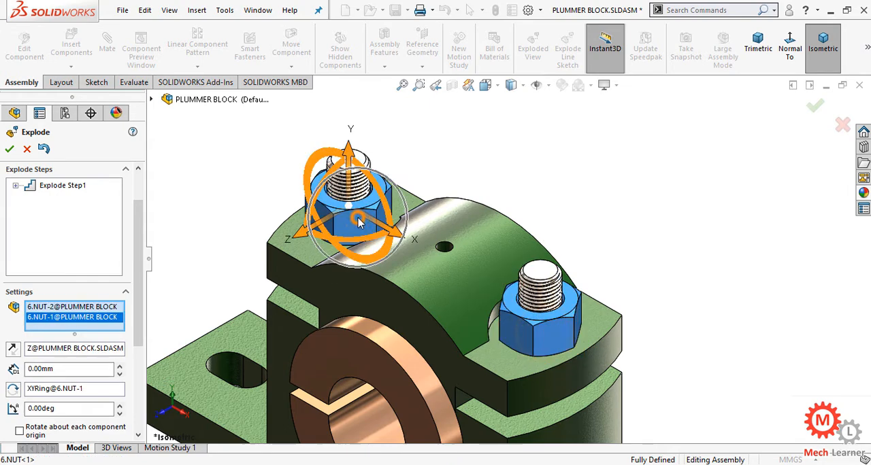
scroll(550, 181, up, 5)
scroll(565, 168, down, 3)
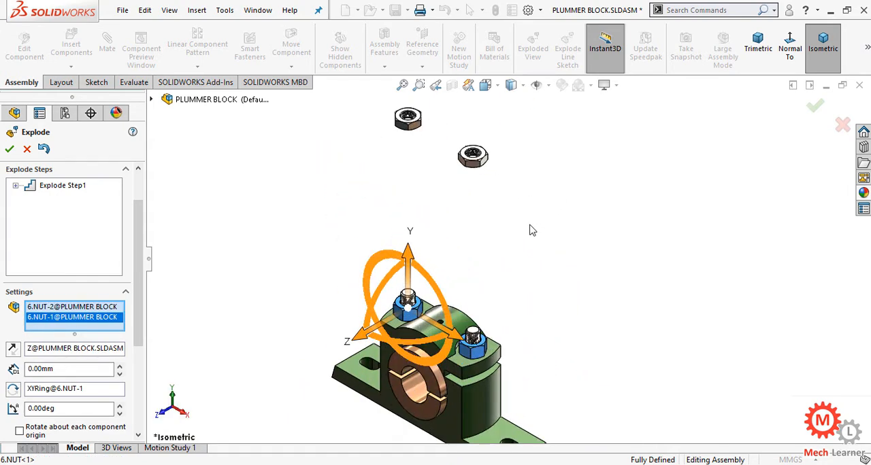
drag(410, 265, 406, 179)
click(367, 241)
Explode both bolts together downward along Y until they sit completely below the casting's base.
scroll(449, 407, up, 3)
scroll(522, 376, down, 5)
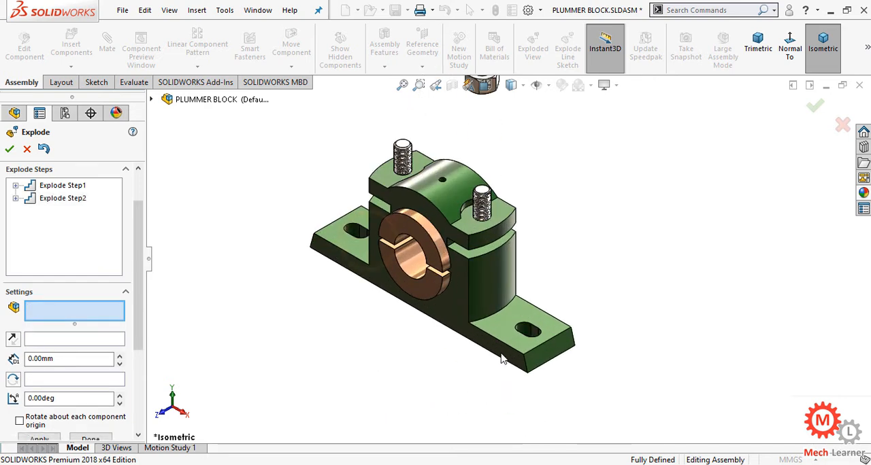
scroll(476, 368, up, 2)
scroll(476, 367, down, 3)
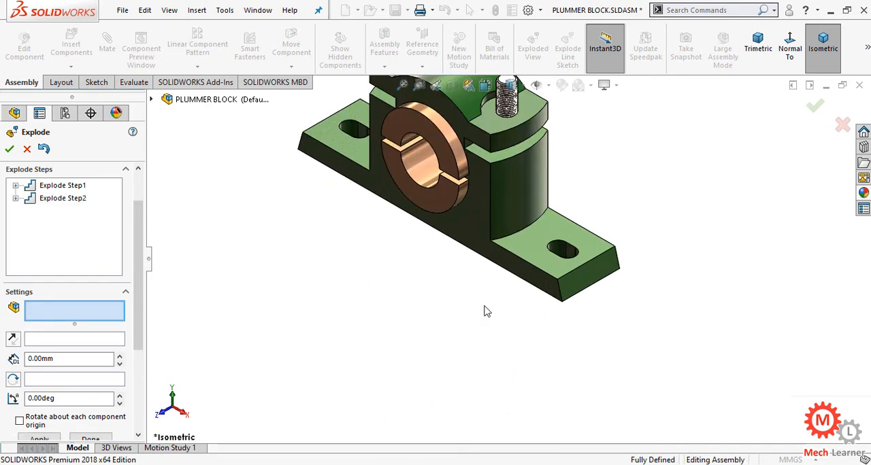
middle_drag(487, 311, 499, 110)
scroll(458, 360, up, 2)
scroll(460, 383, down, 1)
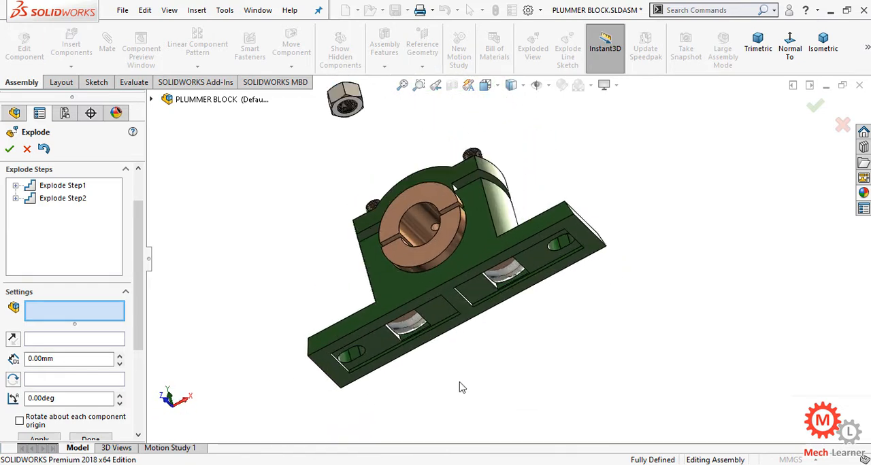
scroll(460, 388, down, 3)
click(390, 289)
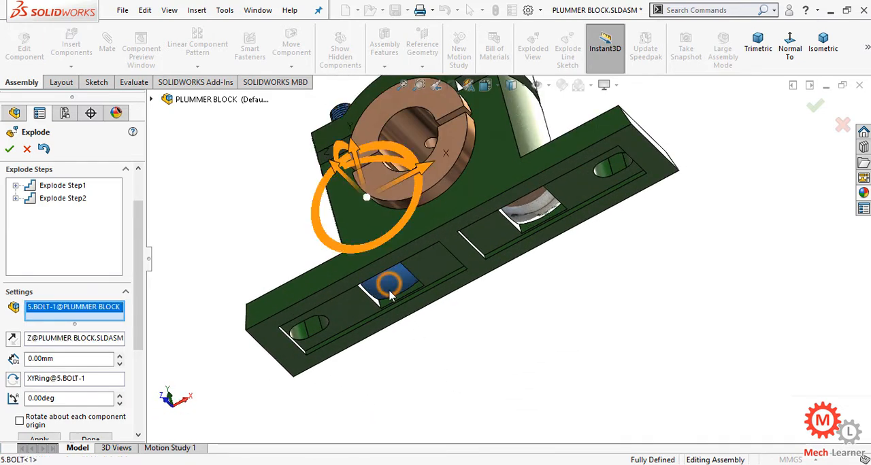
click(532, 211)
scroll(532, 211, up, 3)
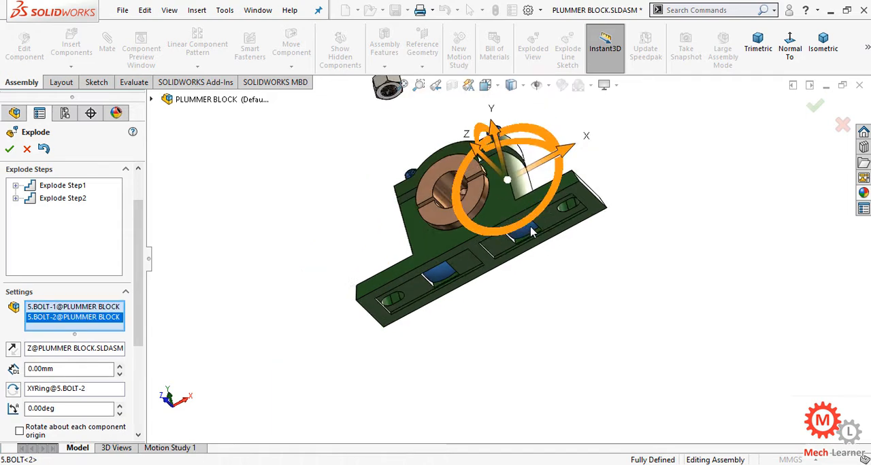
middle_drag(505, 187, 550, 213)
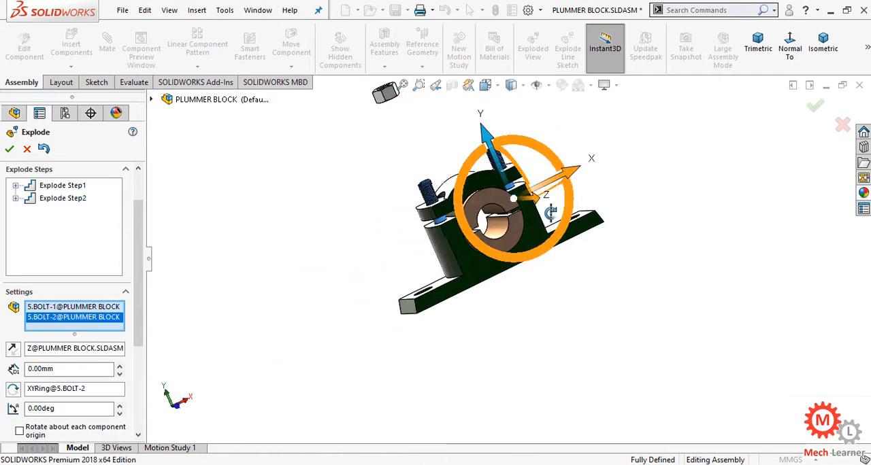
middle_drag(643, 195, 643, 262)
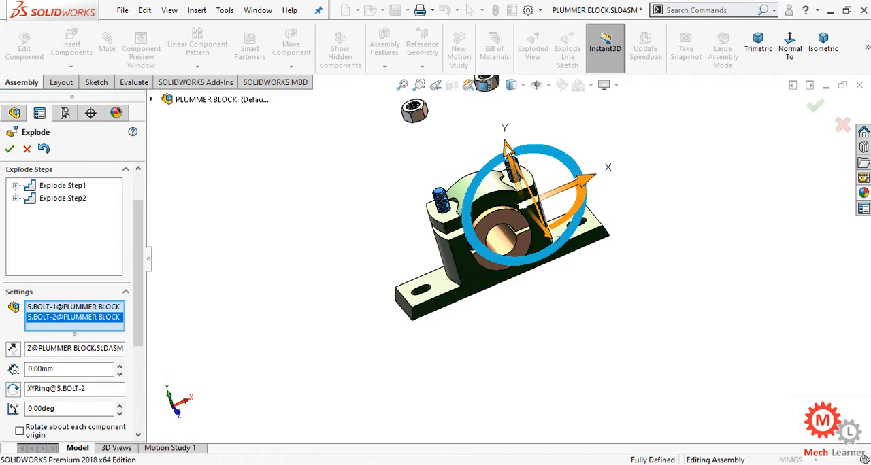
drag(505, 147, 558, 318)
click(689, 227)
Restore the isometric view and explode the cap upward along Y, clear of the casting and bushes.
click(820, 54)
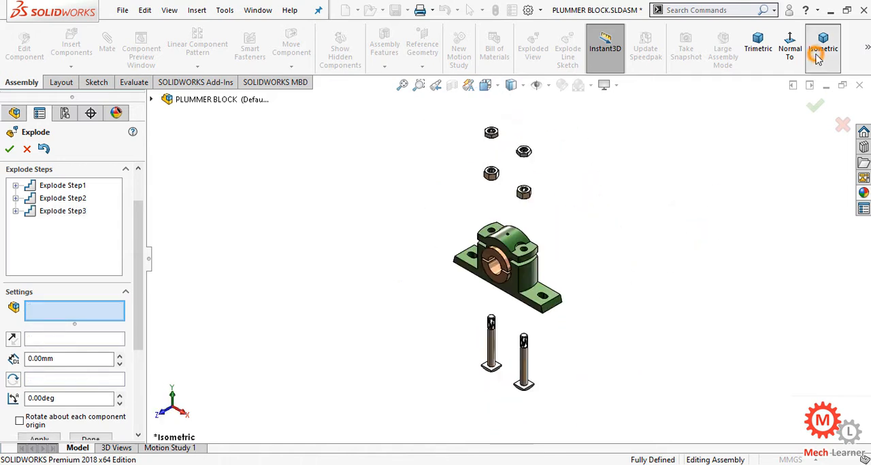
scroll(535, 245, down, 3)
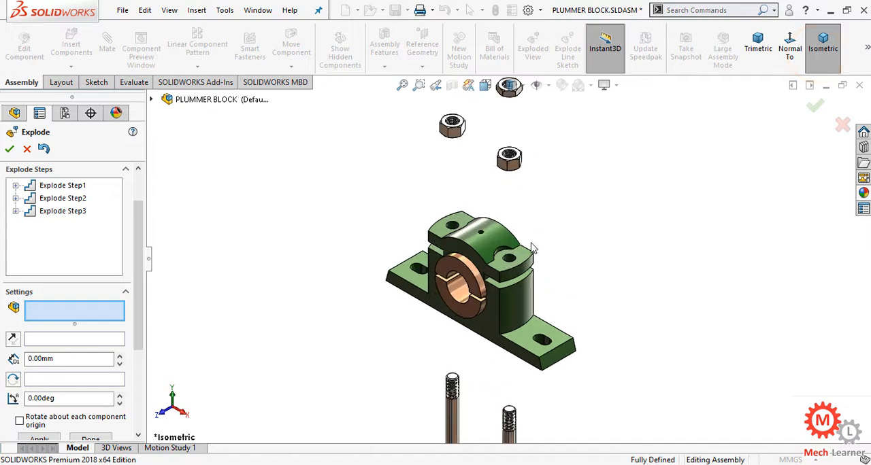
click(504, 274)
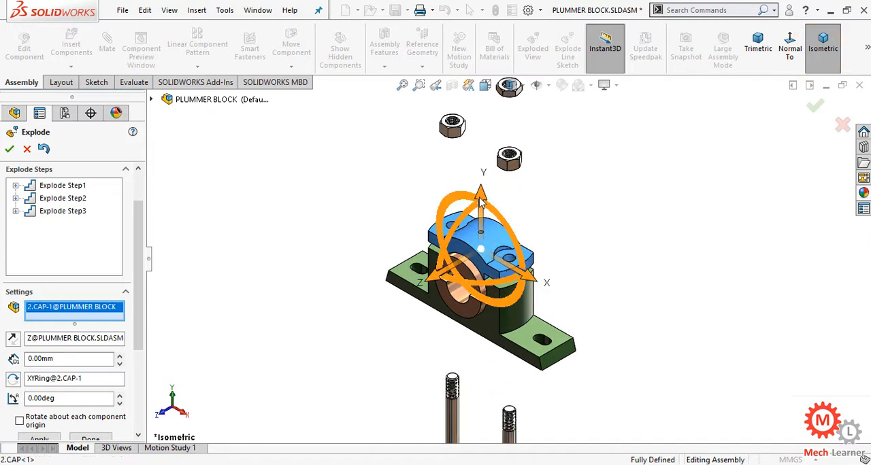
drag(480, 197, 486, 120)
click(374, 181)
Explode the upper bush upward along Y, clear of the casting, and then out along negative X, well beside the assembly.
scroll(498, 278, down, 1)
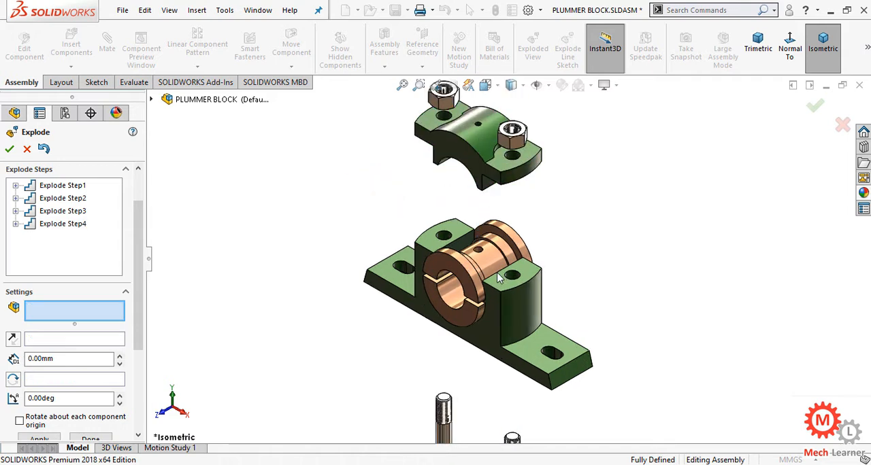
scroll(493, 275, down, 1)
click(459, 272)
drag(475, 217, 475, 173)
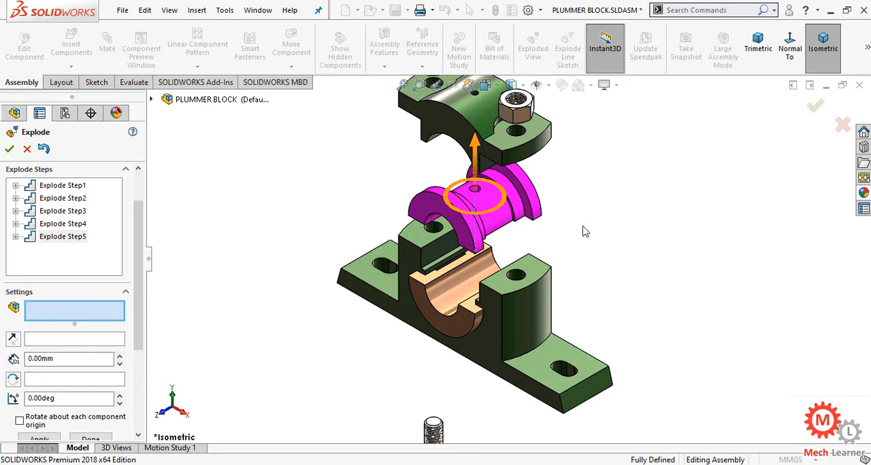
click(518, 222)
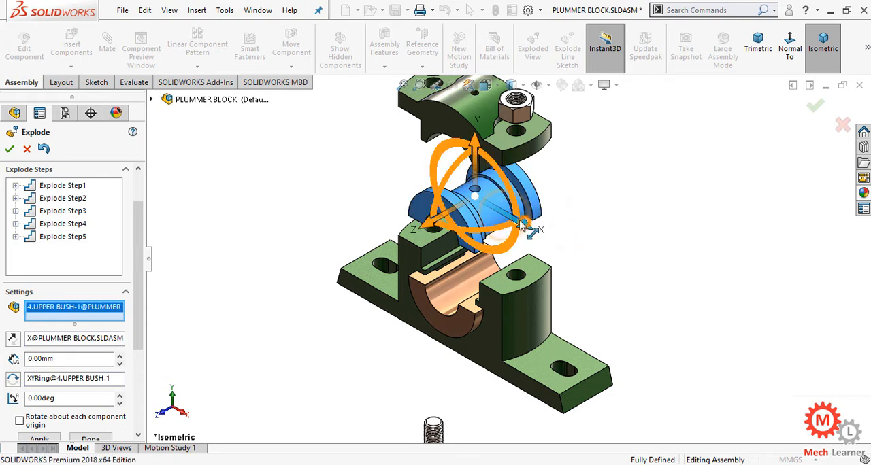
drag(521, 224, 338, 233)
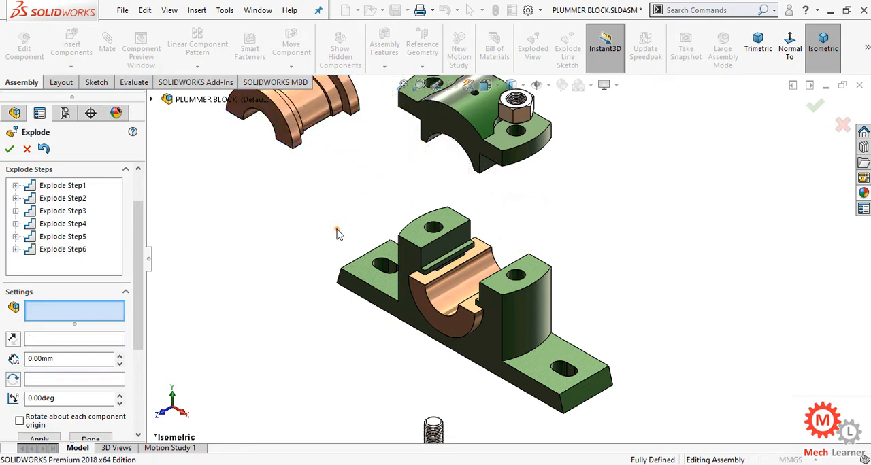
Explode the lower bush upward along Y out of the casting, and then along positive X, well beside the assembly.
scroll(505, 245, up, 3)
click(477, 302)
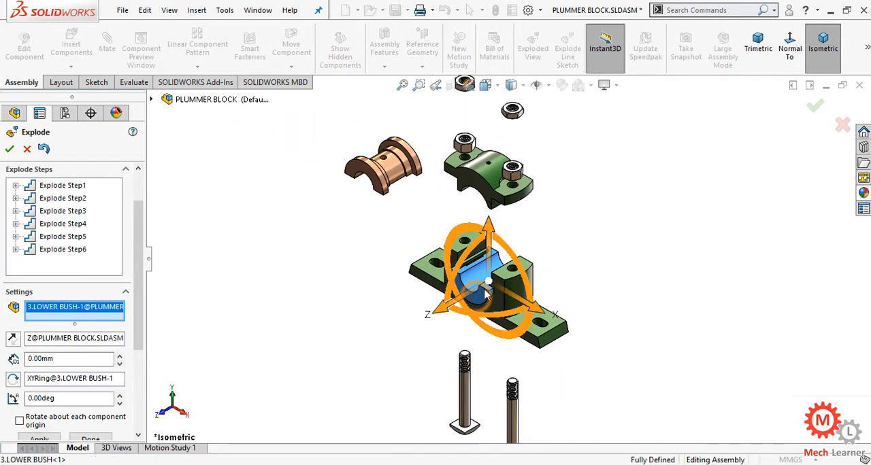
drag(491, 258, 495, 213)
click(563, 225)
click(490, 216)
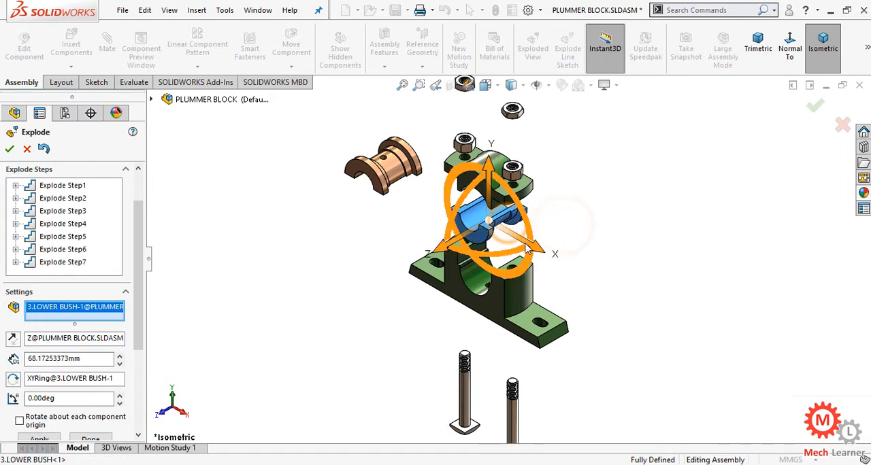
drag(529, 245, 724, 328)
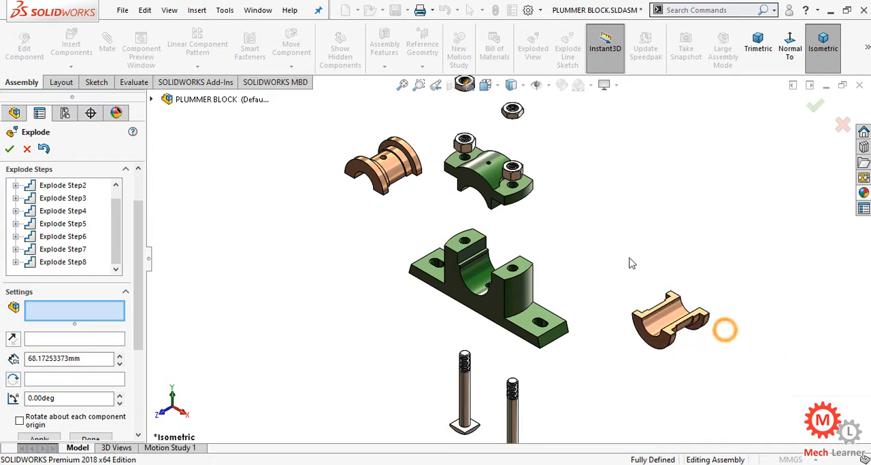
Explode the casting a short distance downward along Y toward the bolts and accept the exploded view.
click(626, 249)
click(493, 315)
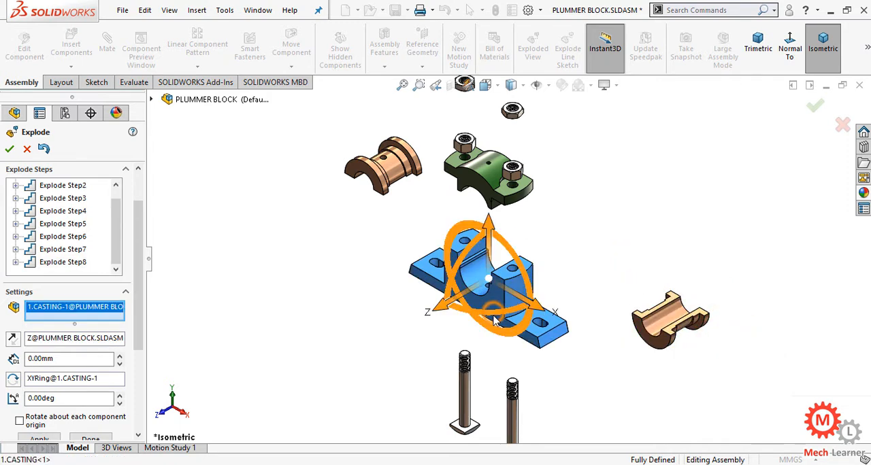
drag(488, 231, 392, 270)
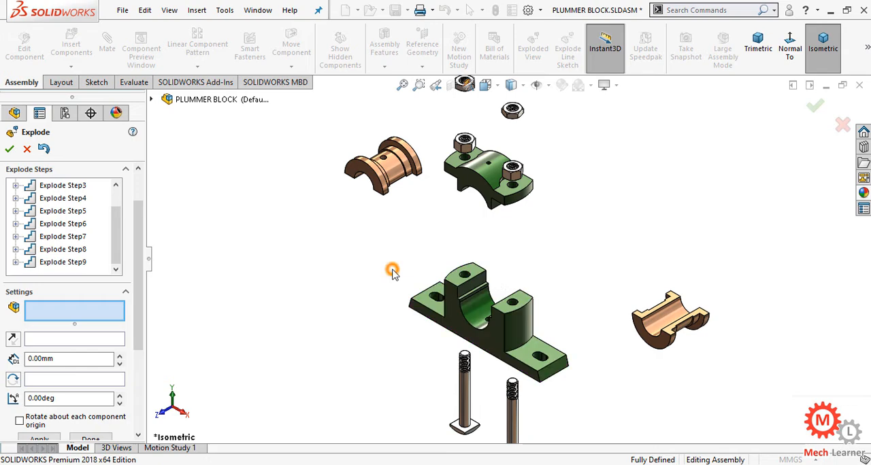
click(815, 106)
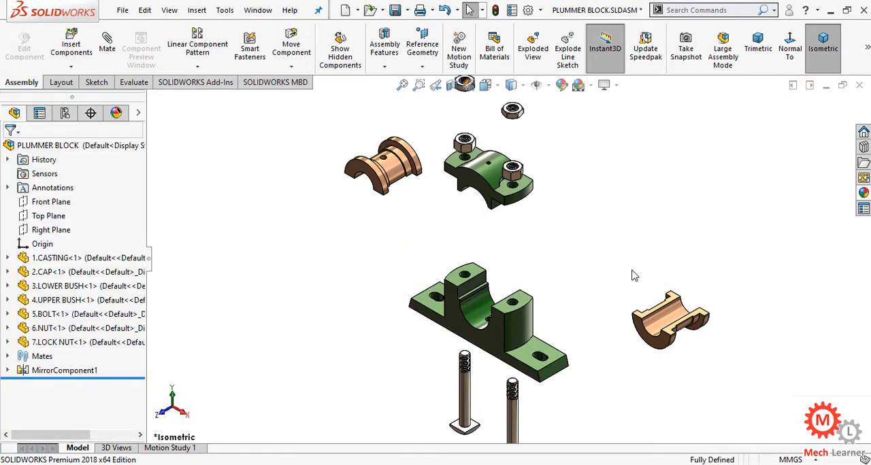
Collapse the exploded PLUMMER BLOCK assembly and fit the assembled model to the view.
middle_drag(633, 274, 619, 335)
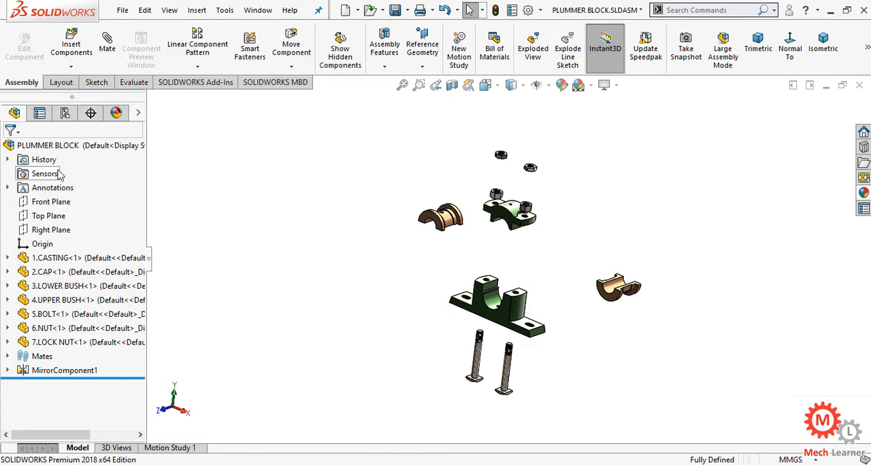
right_click(55, 148)
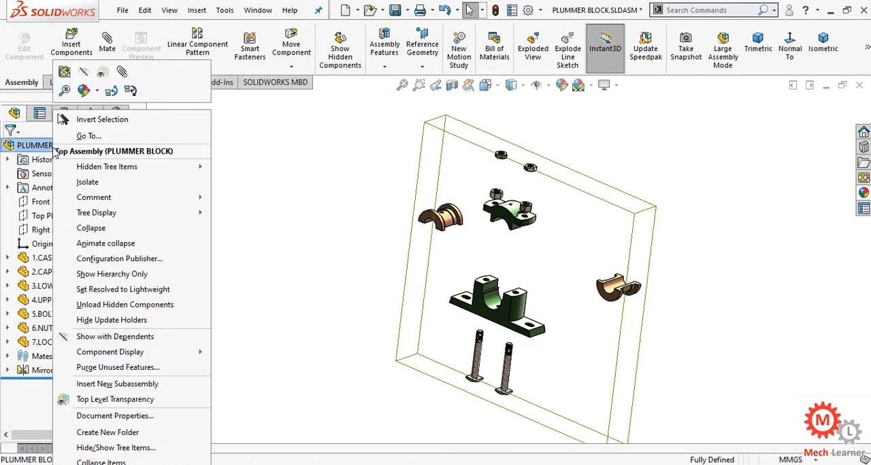
click(109, 229)
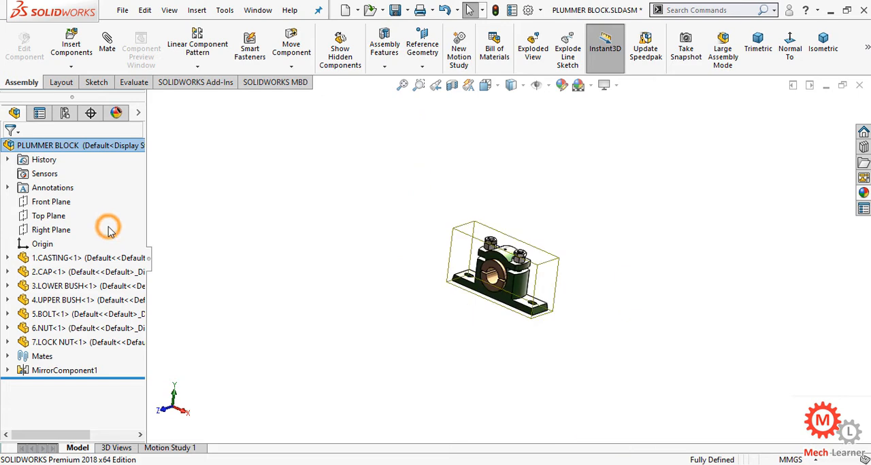
click(385, 293)
key(f)
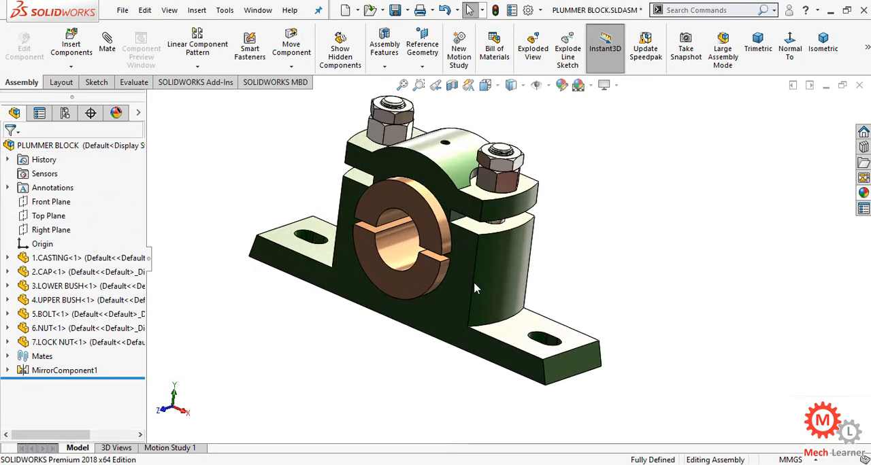
middle_drag(476, 290, 486, 291)
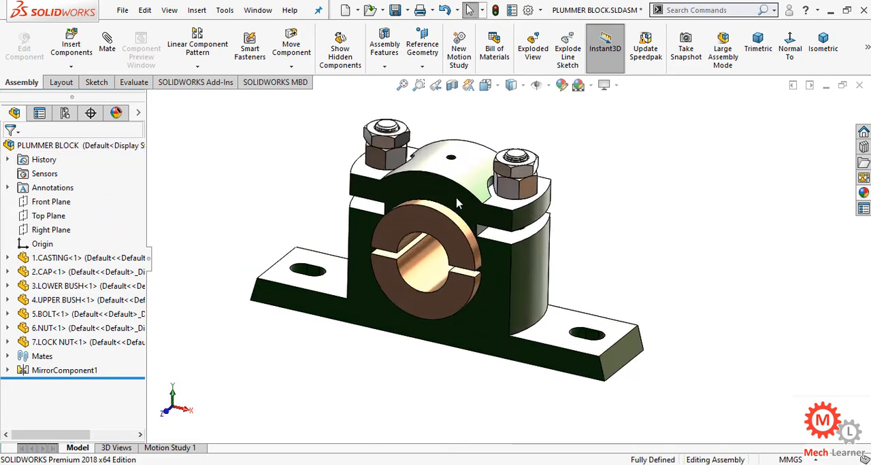
middle_drag(411, 227, 368, 243)
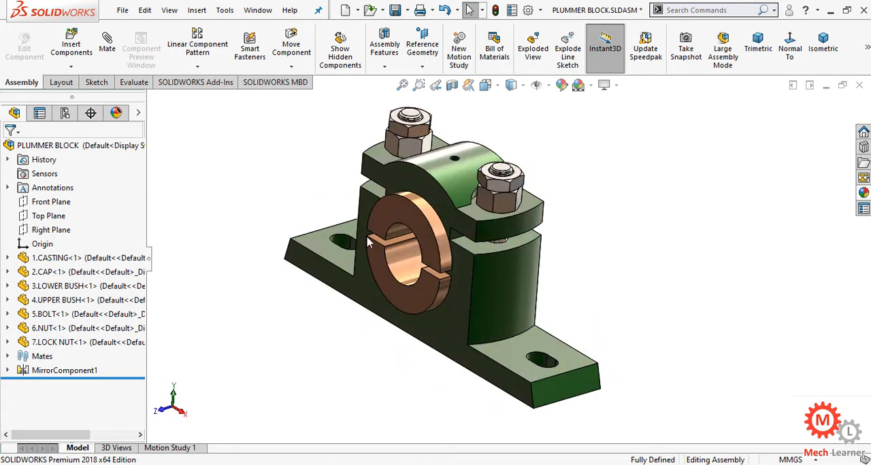
Explode the whole assembly once more to check the component layout, and collapse it again.
right_click(68, 145)
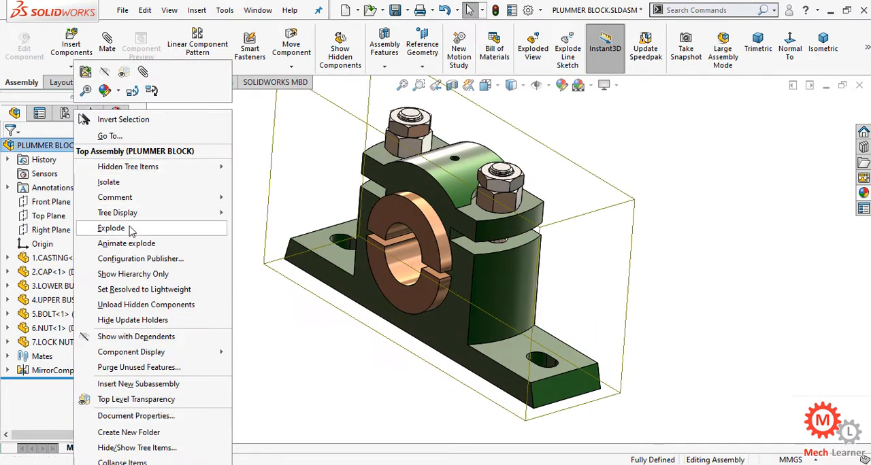
click(130, 226)
middle_drag(503, 251, 529, 243)
right_click(105, 152)
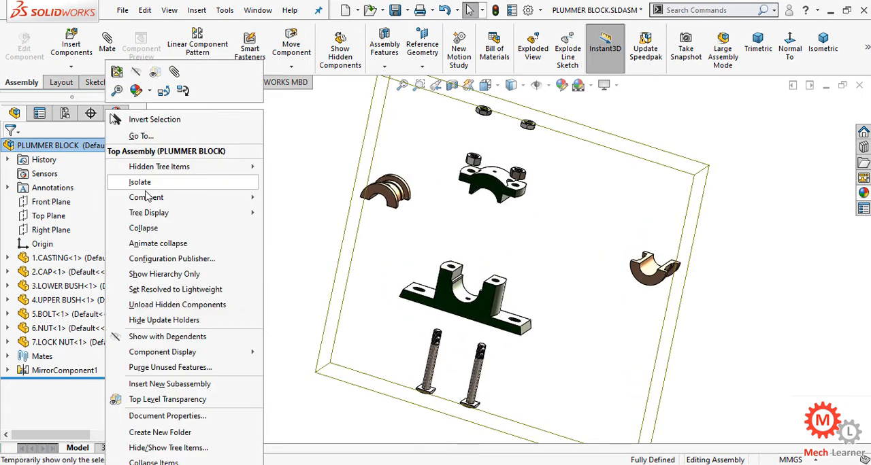
click(167, 228)
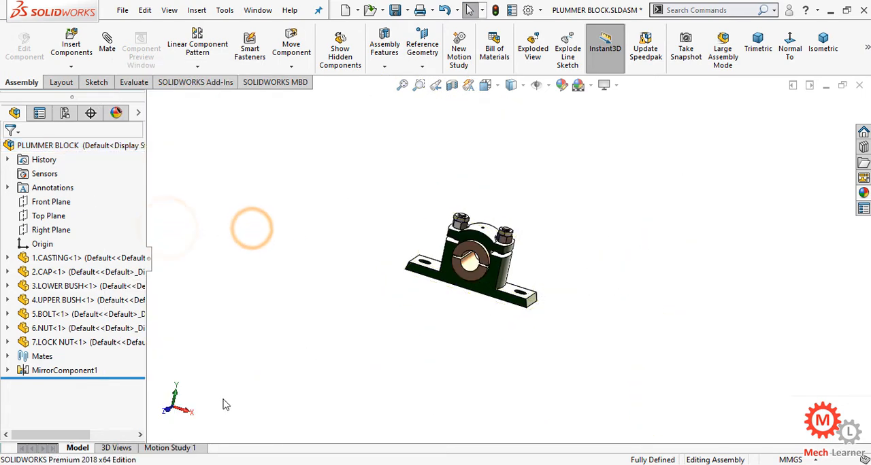
Set the assembly to the trimetric view and open Motion Study 1 with its timeline expanded.
click(823, 44)
scroll(679, 327, up, 2)
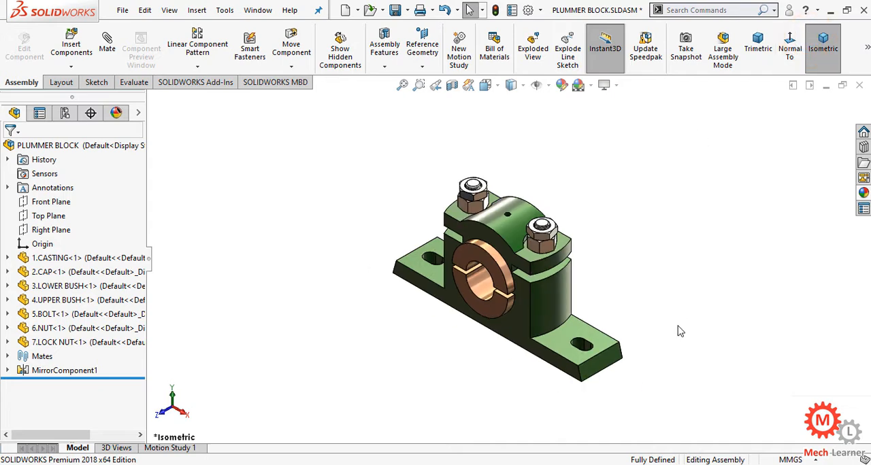
click(758, 46)
scroll(353, 381, up, 2)
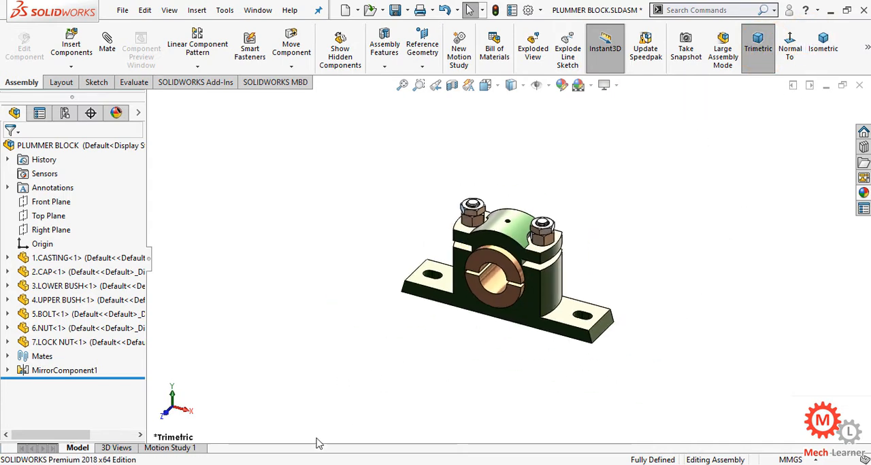
click(183, 449)
click(758, 47)
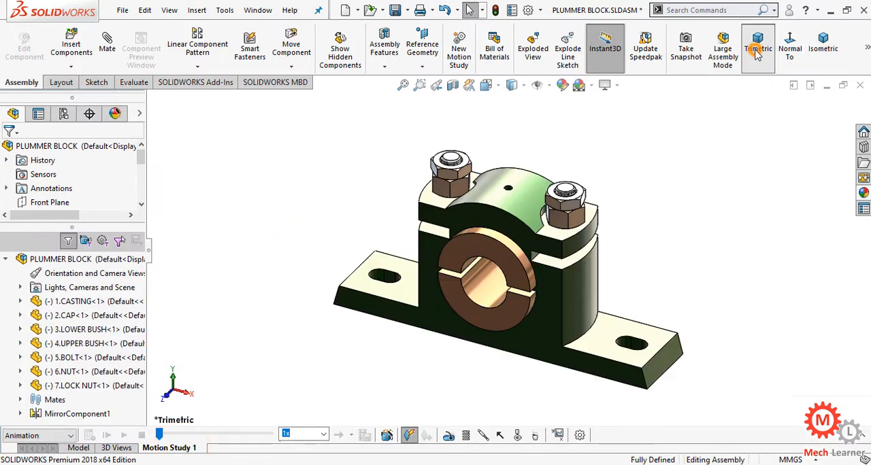
scroll(661, 334, up, 2)
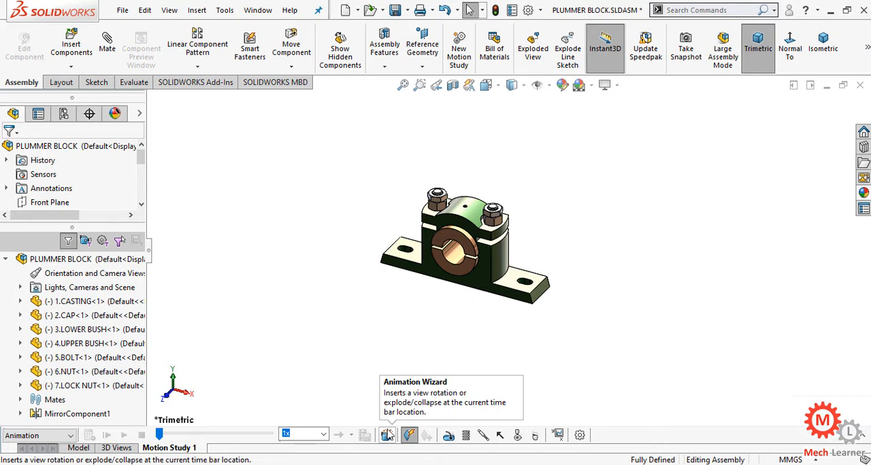
click(388, 436)
click(862, 437)
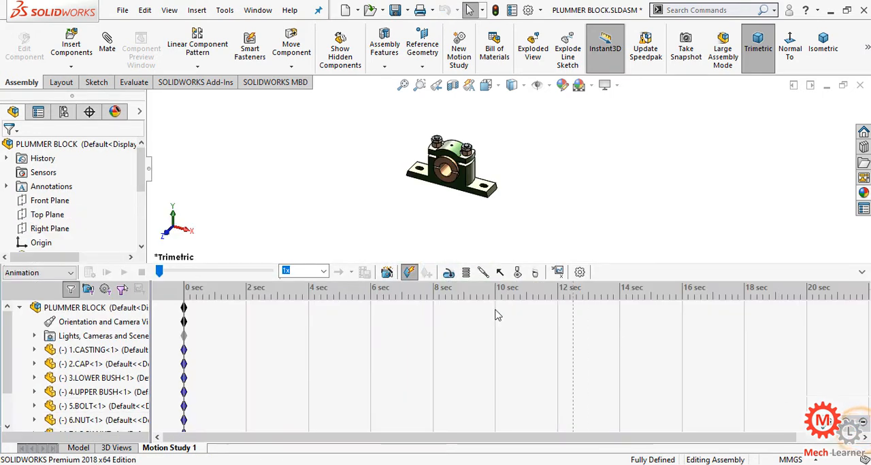
scroll(480, 136, down, 3)
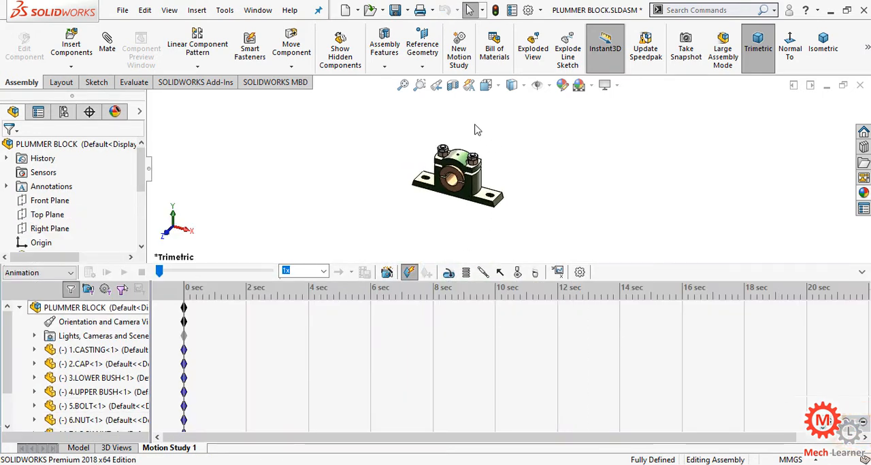
Create a Rotate model animation with the Animation Wizard: Y-axis, 2 clockwise rotations, duration 10 seconds, start time 0.
click(386, 276)
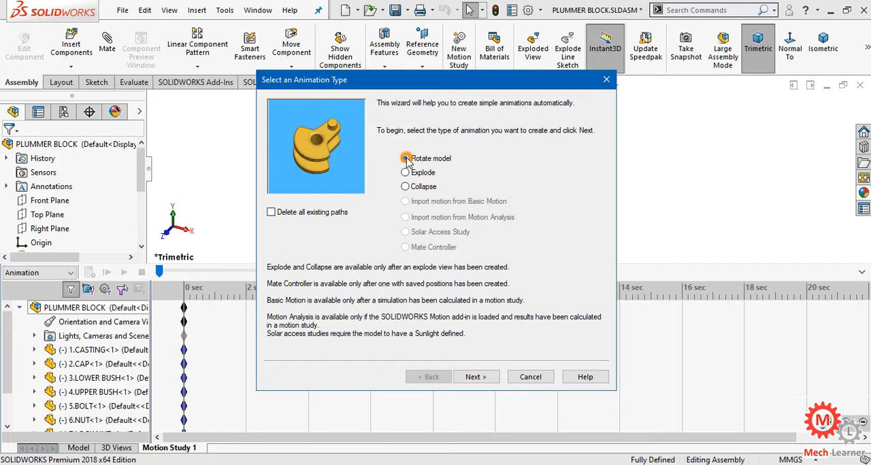
click(474, 378)
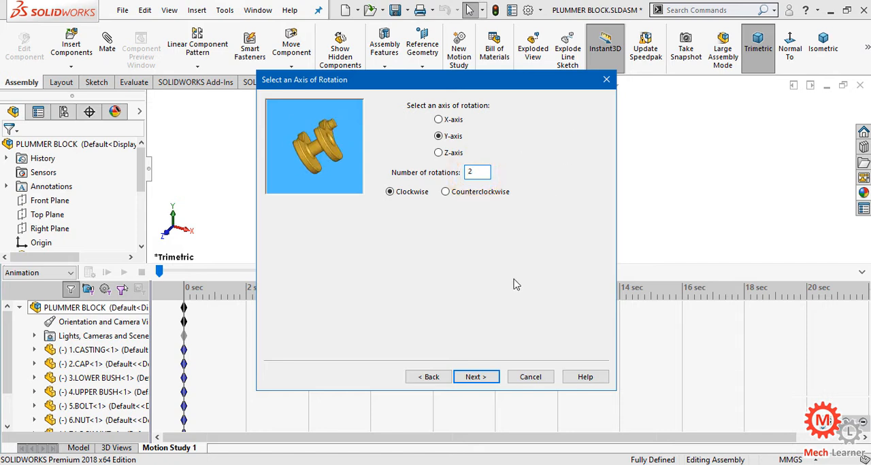
click(476, 378)
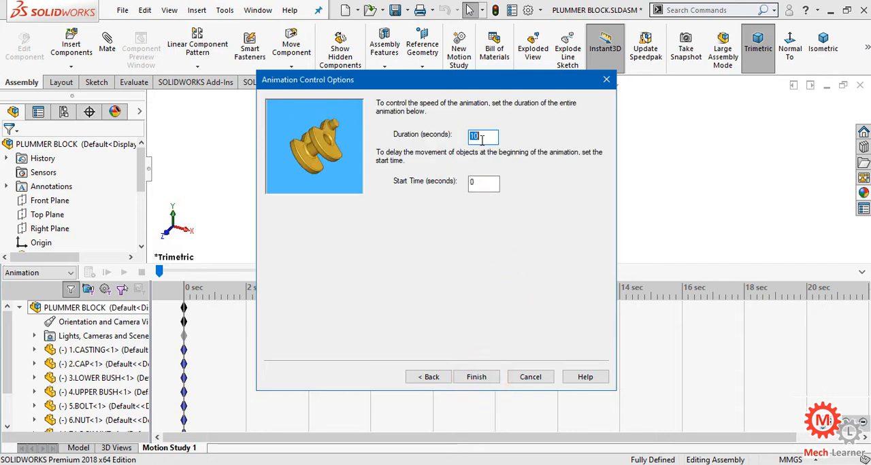
click(476, 378)
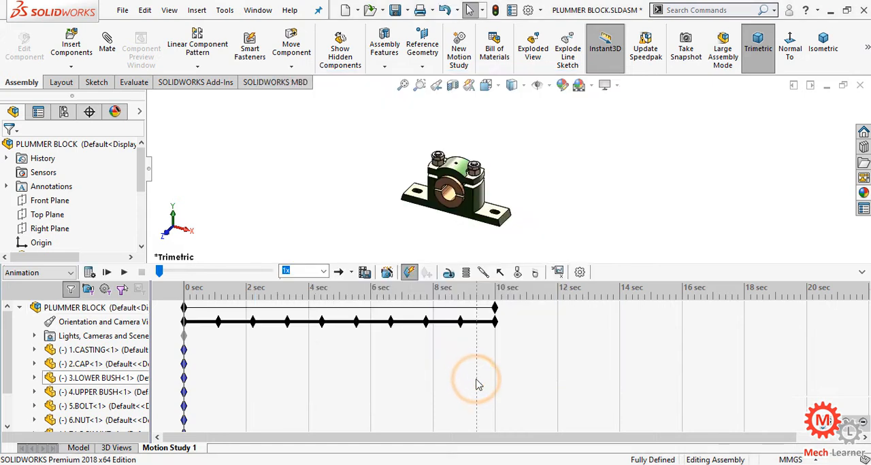
Set the motion study to 60 frames per second and calculate the rotation animation, viewing it with the timeline collapsed before expanding it again.
click(581, 273)
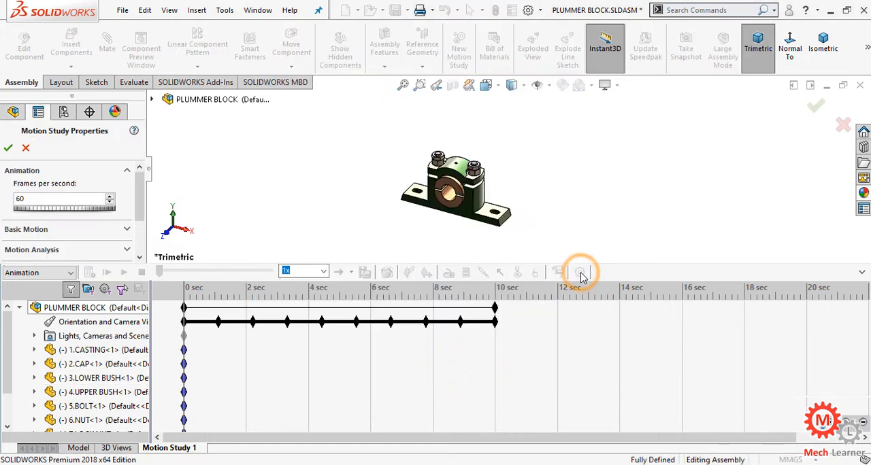
click(9, 148)
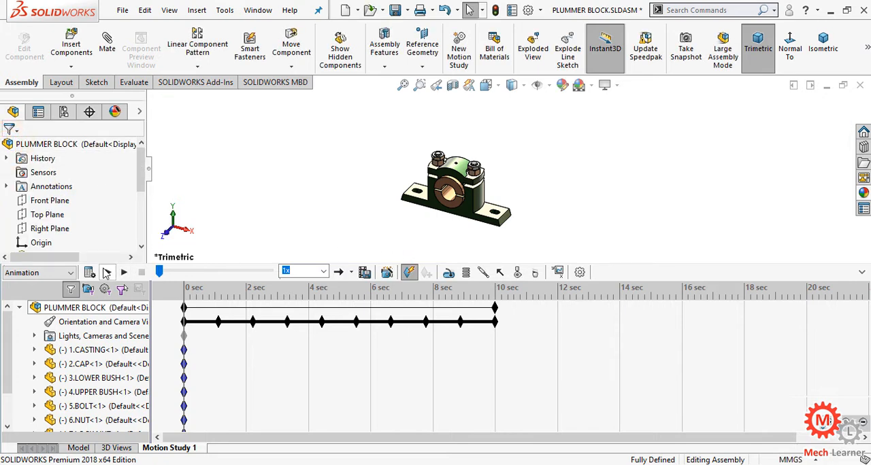
click(106, 272)
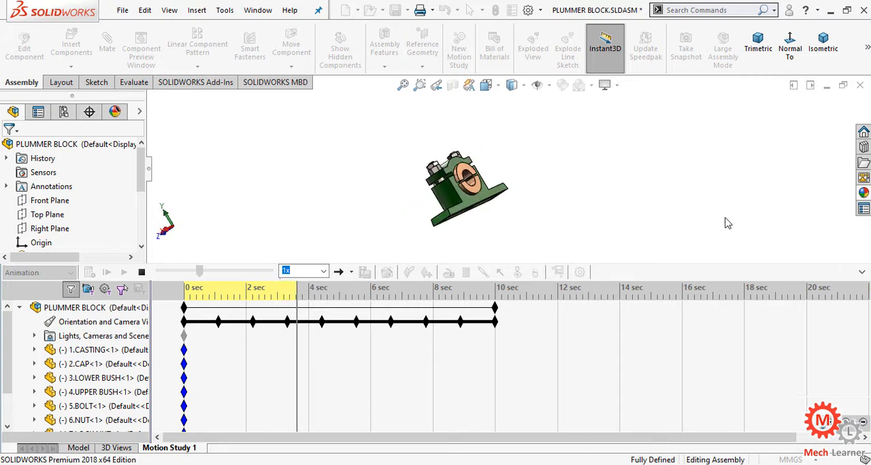
click(861, 272)
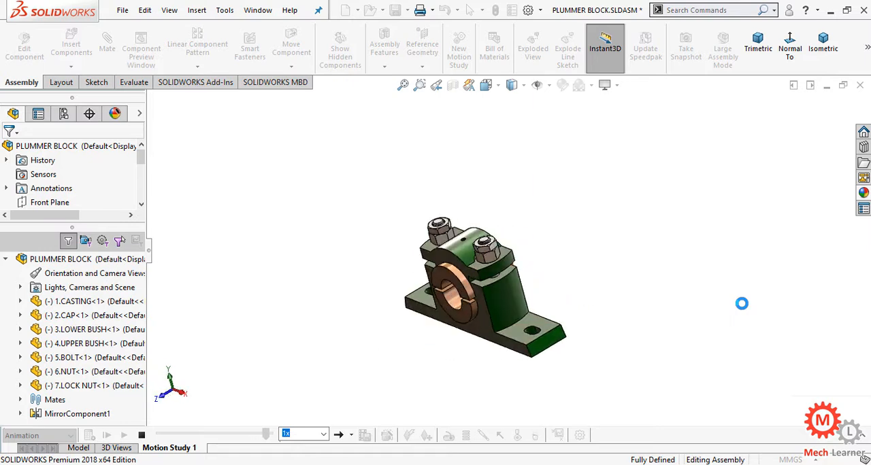
click(862, 434)
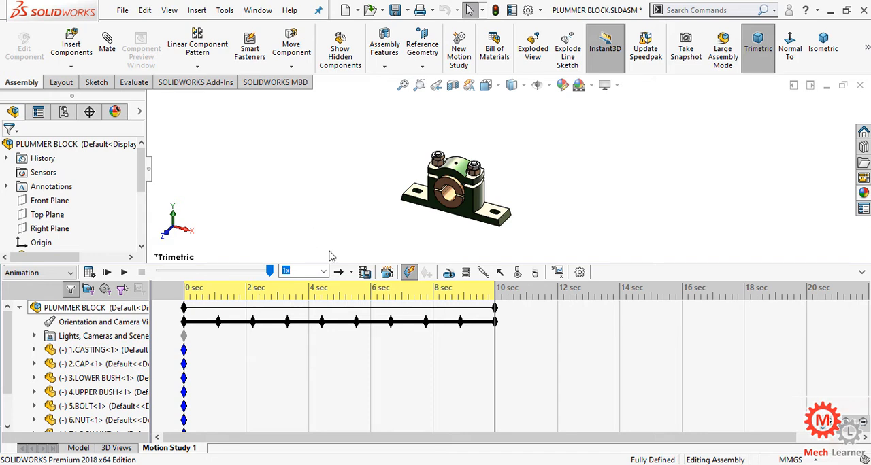
Add an Explode animation with the Animation Wizard, setting a duration of 9 seconds and a start time of 10 seconds.
click(386, 273)
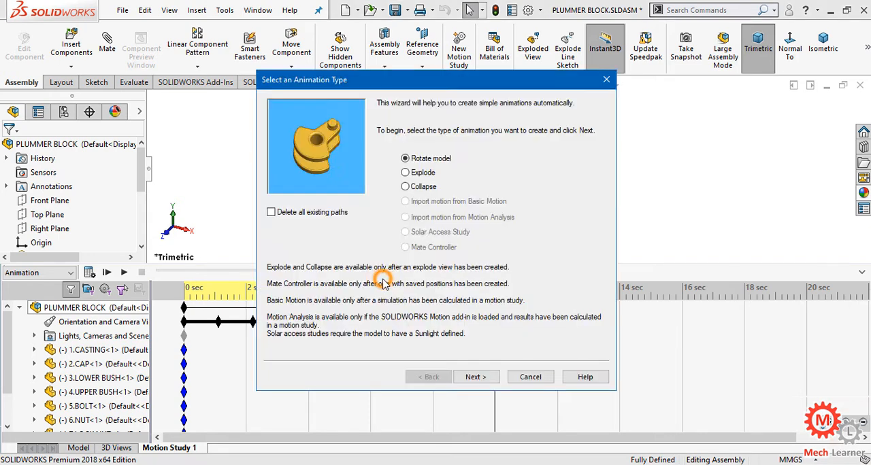
click(407, 174)
click(476, 377)
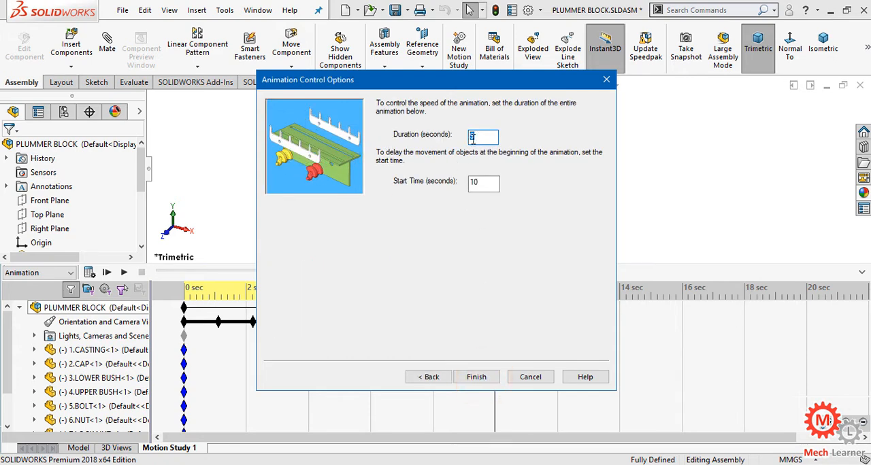
click(389, 181)
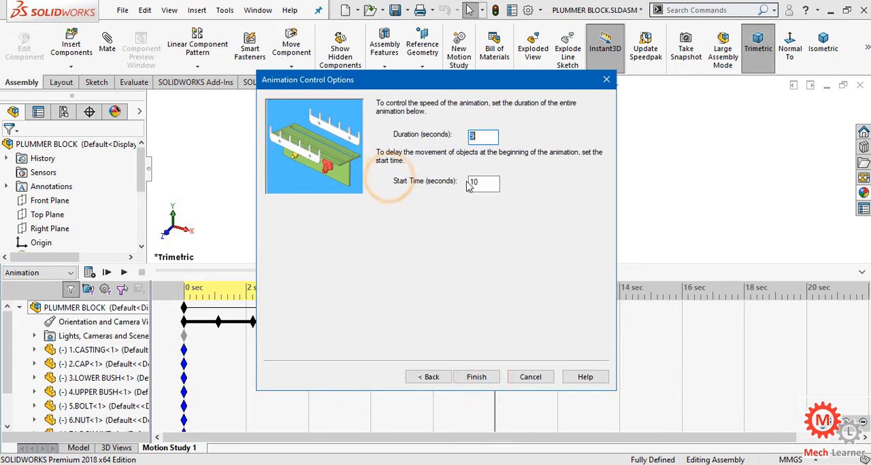
double_click(488, 136)
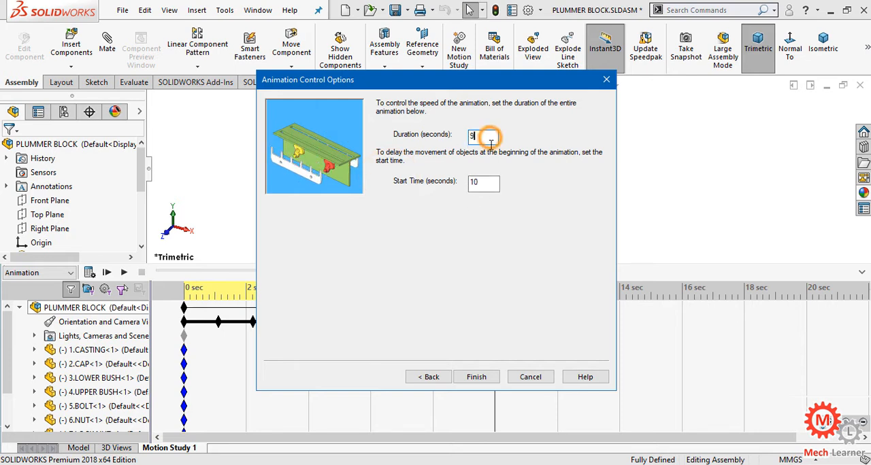
text(9)
click(487, 377)
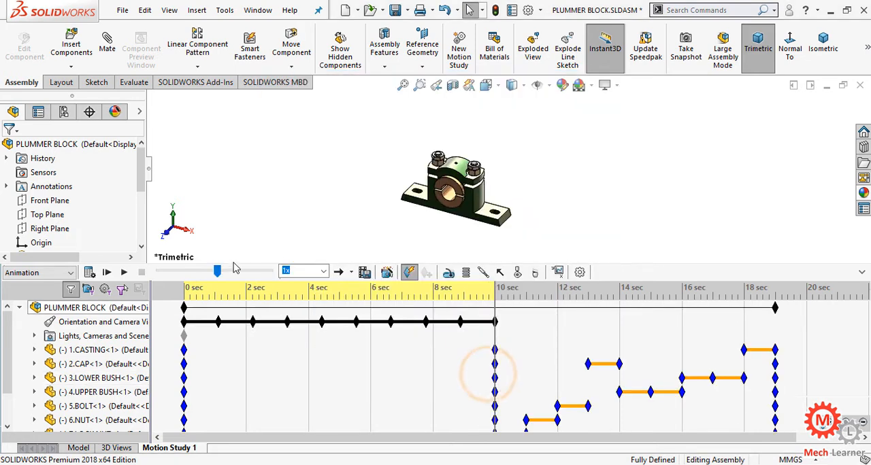
Play the motion study from the start with the timeline collapsed to review the rotation and explosion, and expand the timeline again.
click(111, 273)
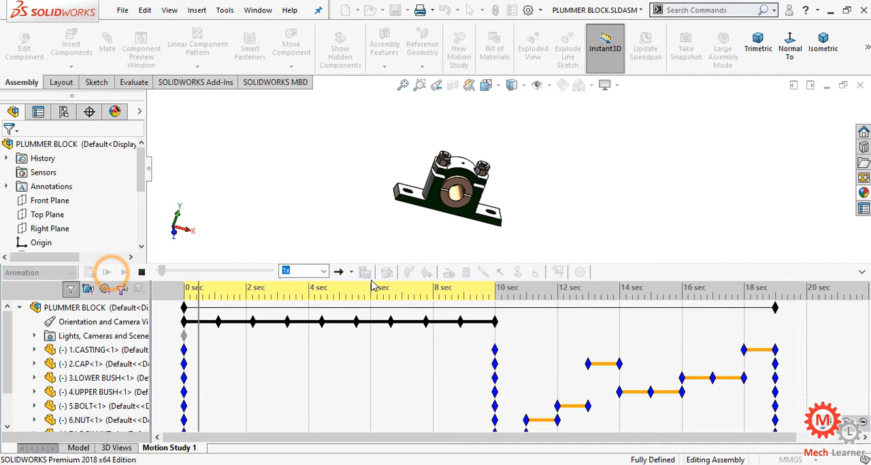
click(861, 272)
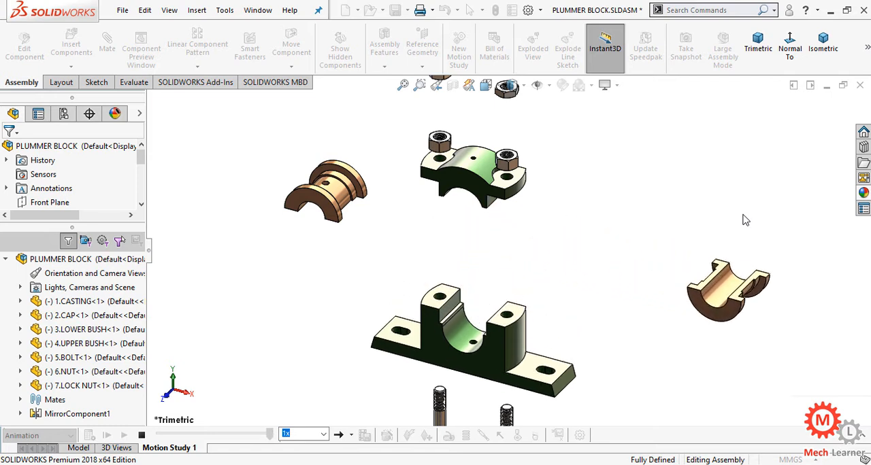
click(861, 435)
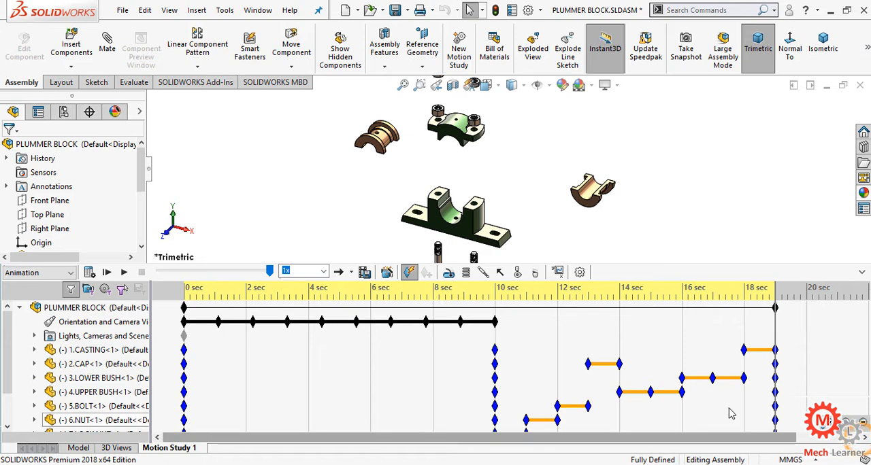
Add a Collapse animation with the Animation Wizard, using a duration of 9 seconds and a start time of 19 seconds.
click(386, 273)
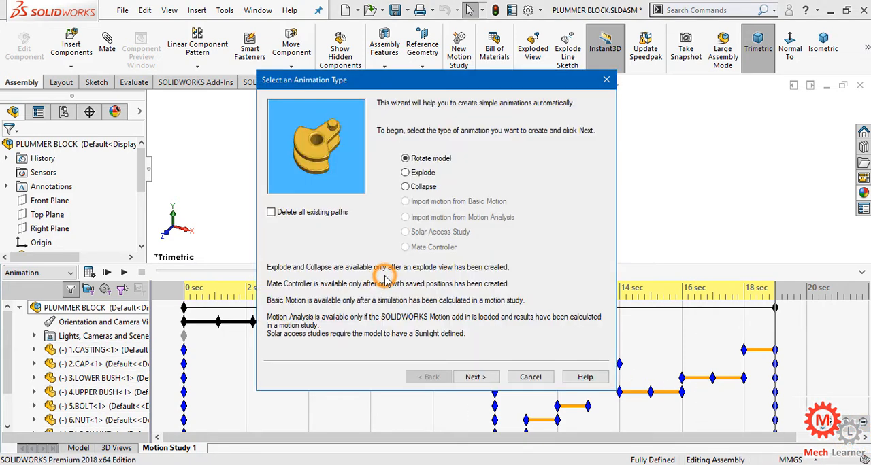
click(405, 187)
click(477, 377)
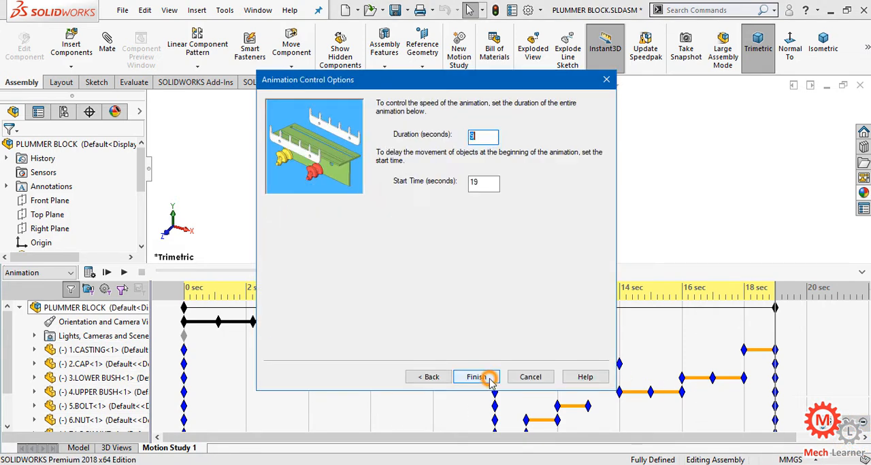
text(9)
click(465, 231)
click(479, 184)
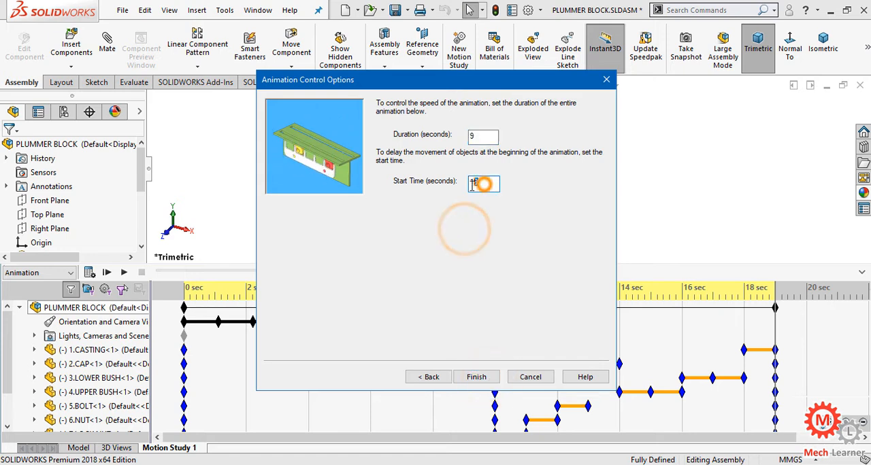
click(474, 234)
click(484, 136)
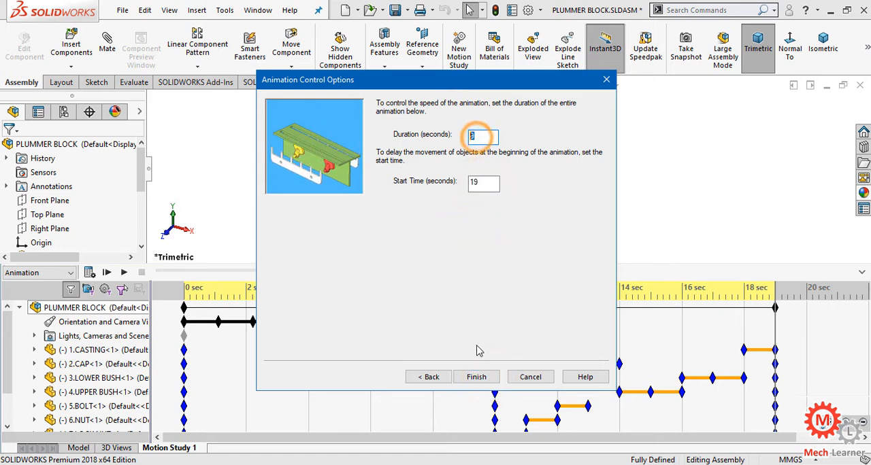
click(478, 377)
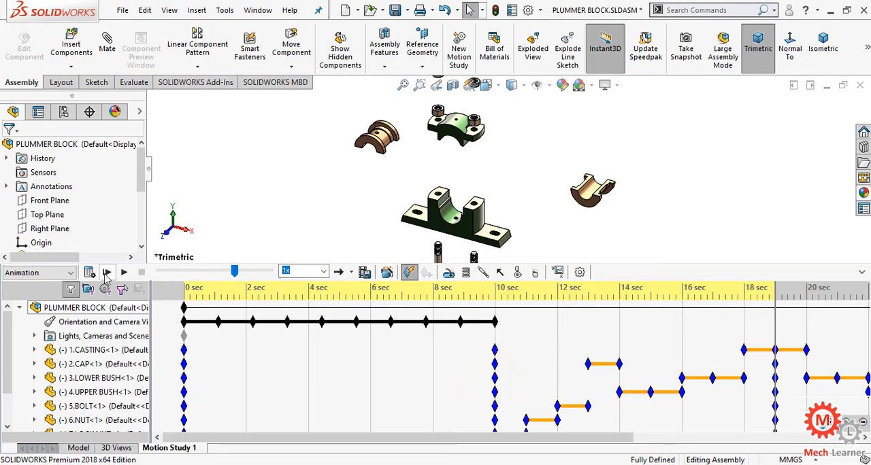
Calculate the complete motion study, viewing it with the timeline collapsed before expanding it again, and save the assembly.
click(89, 272)
click(861, 272)
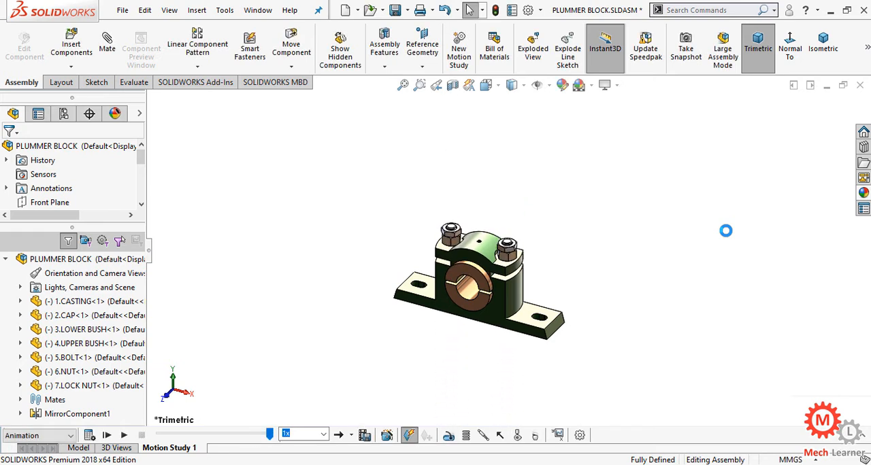
click(863, 436)
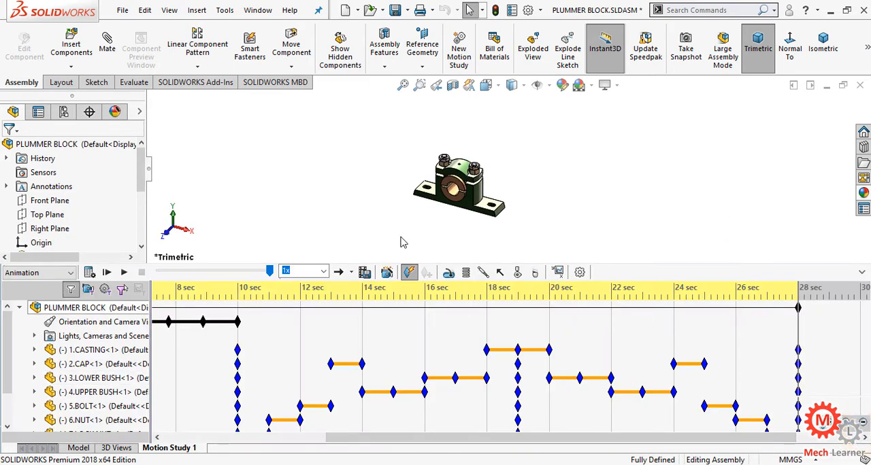
click(396, 14)
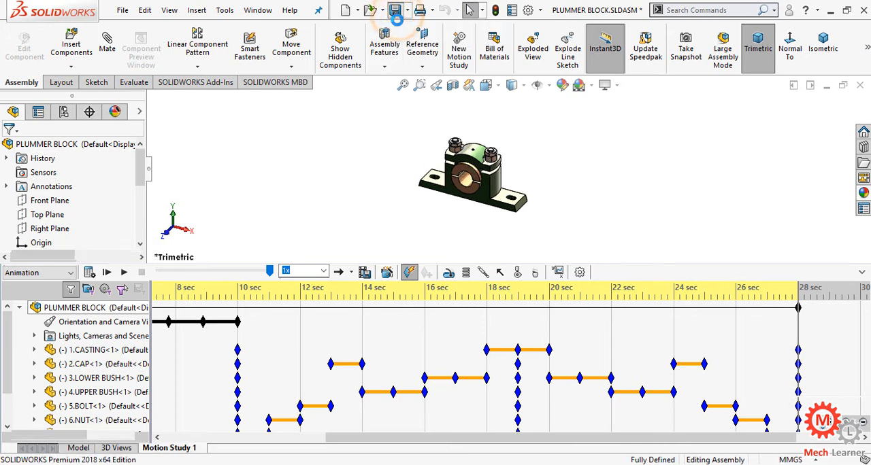
Set up the animation export as PLUMMER BLOCK.avi at 60 frames per second with a custom 16:9 aspect ratio for the entire animation.
click(366, 273)
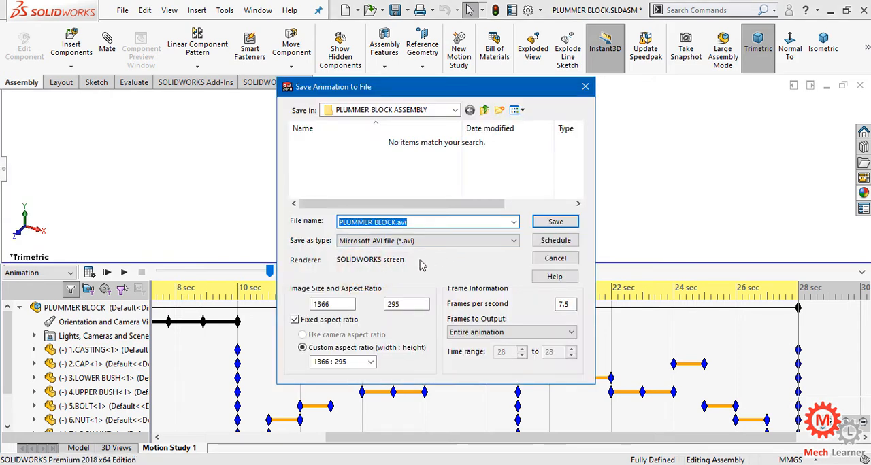
click(570, 304)
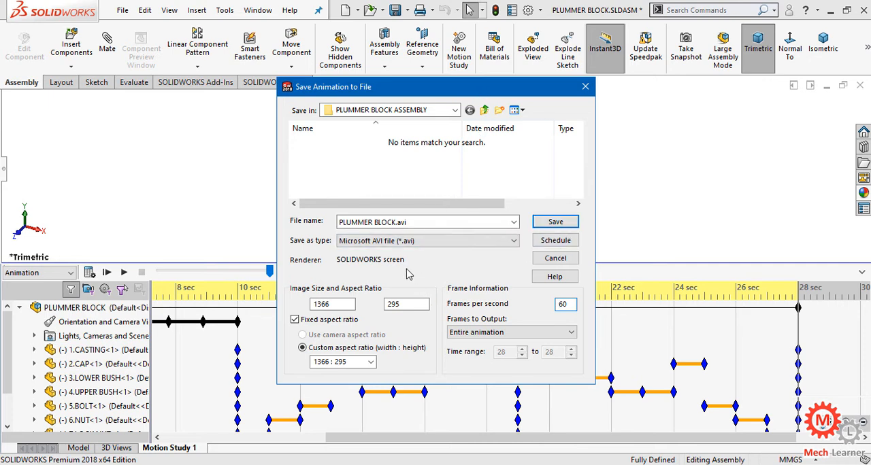
click(373, 363)
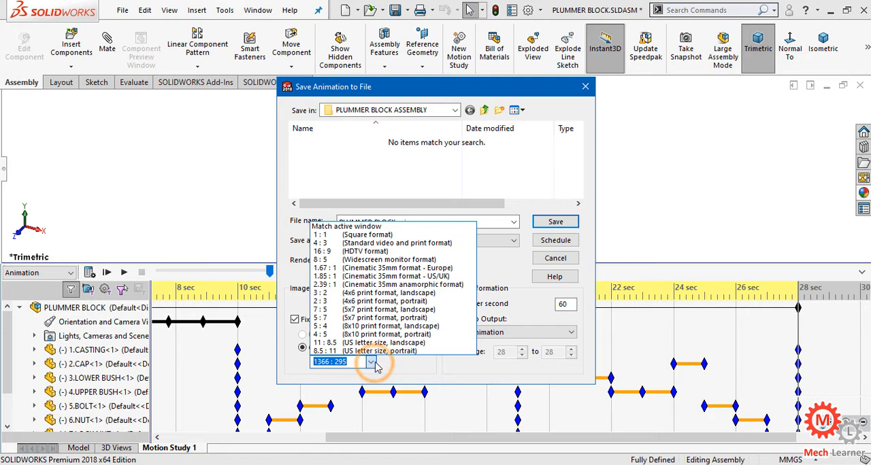
click(366, 251)
drag(452, 94, 333, 83)
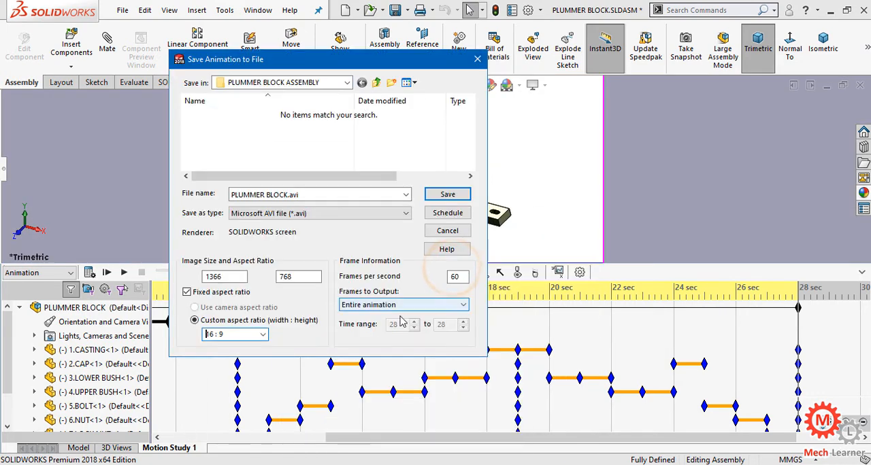
Save the animation with the Microsoft Video 1 compressor, briefly checking the system load in Task Manager while it records.
click(439, 197)
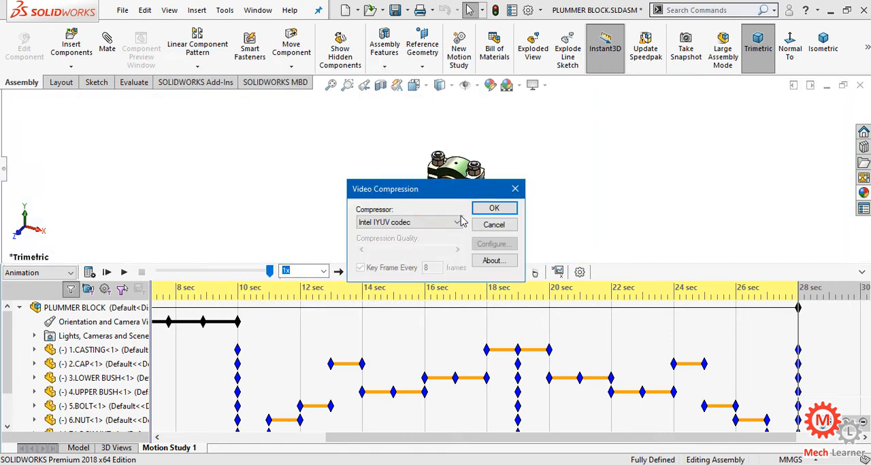
click(457, 222)
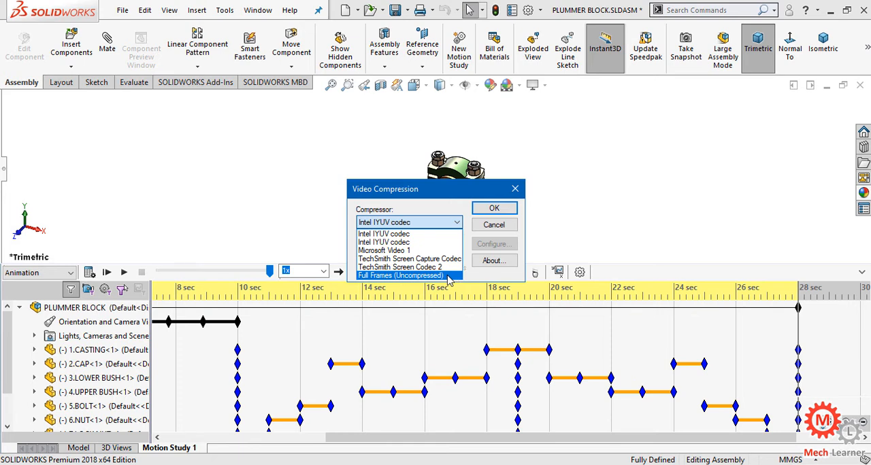
click(423, 251)
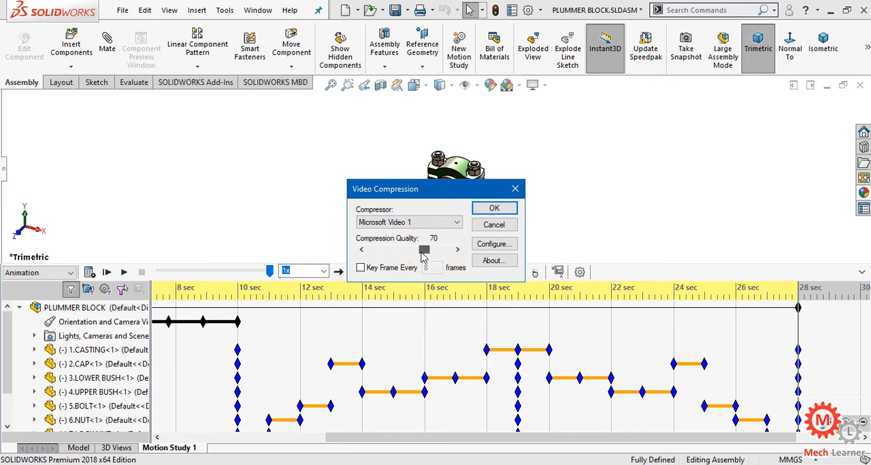
click(509, 209)
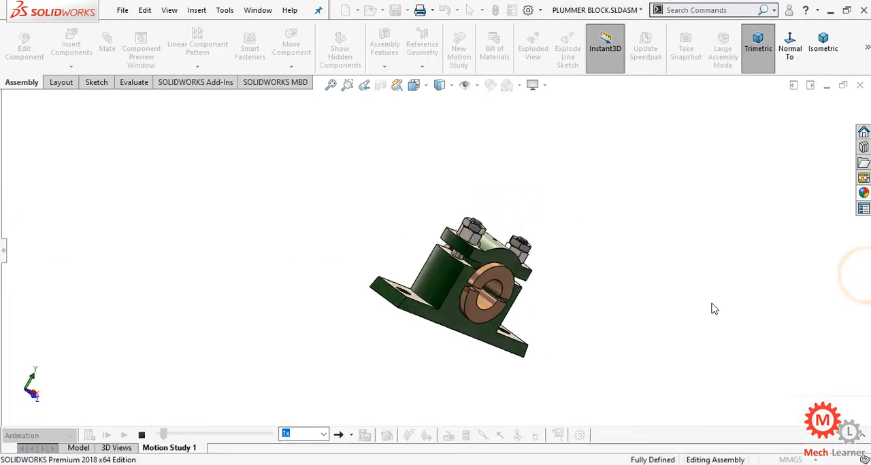
key(ctrl+shift+Escape)
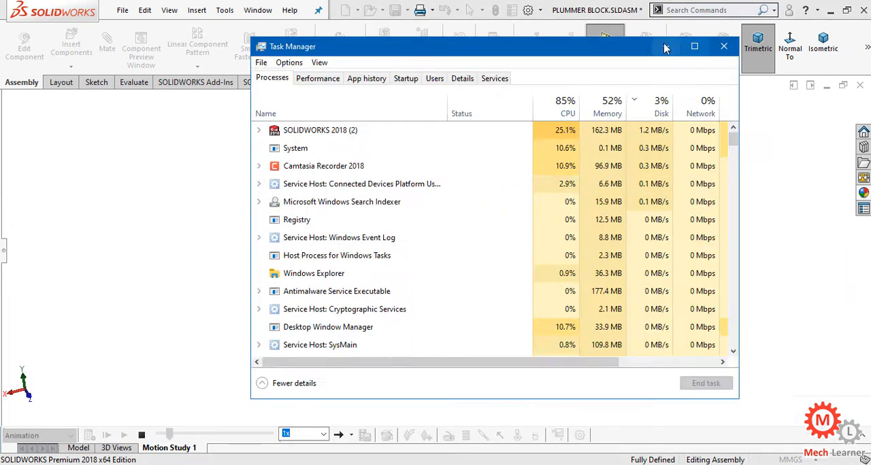
click(665, 46)
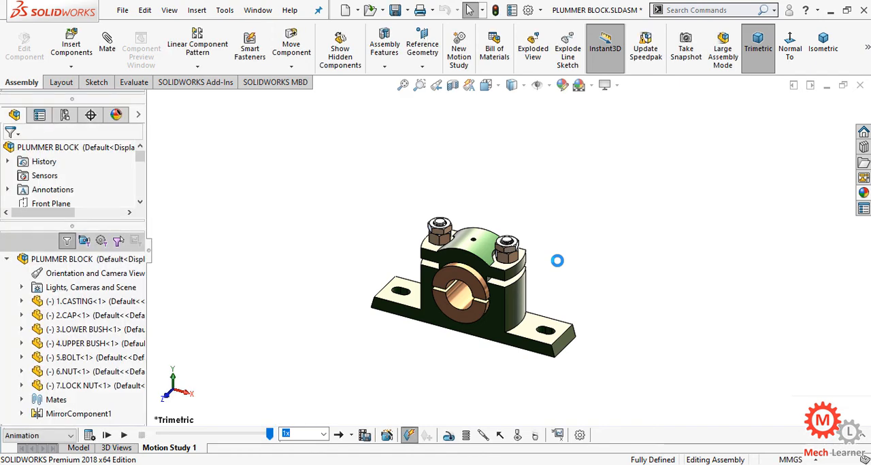
Save the plummer block assembly and close it, saving all modified documents.
click(398, 12)
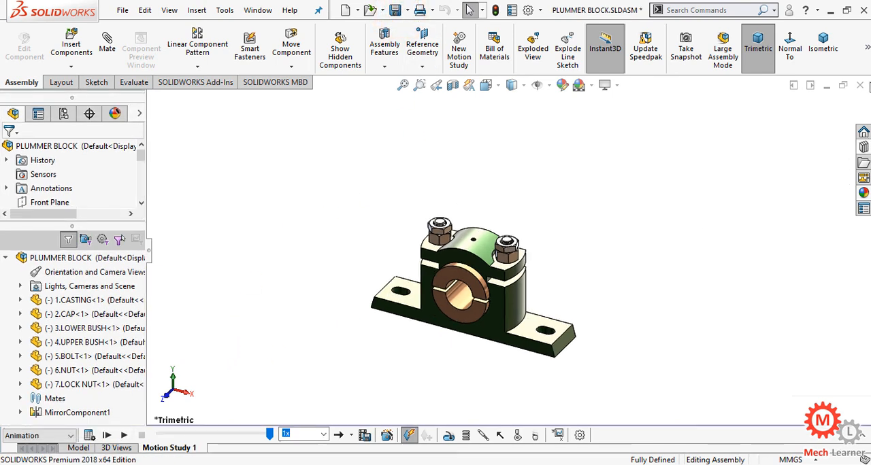
click(860, 85)
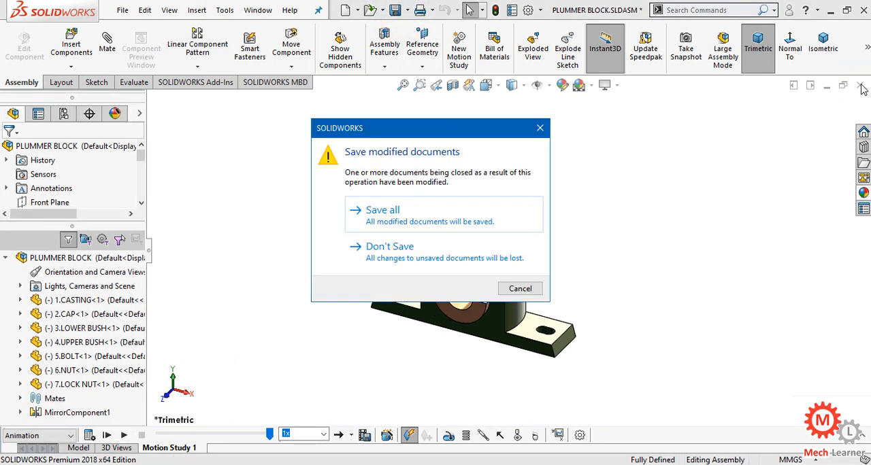
key(Return)
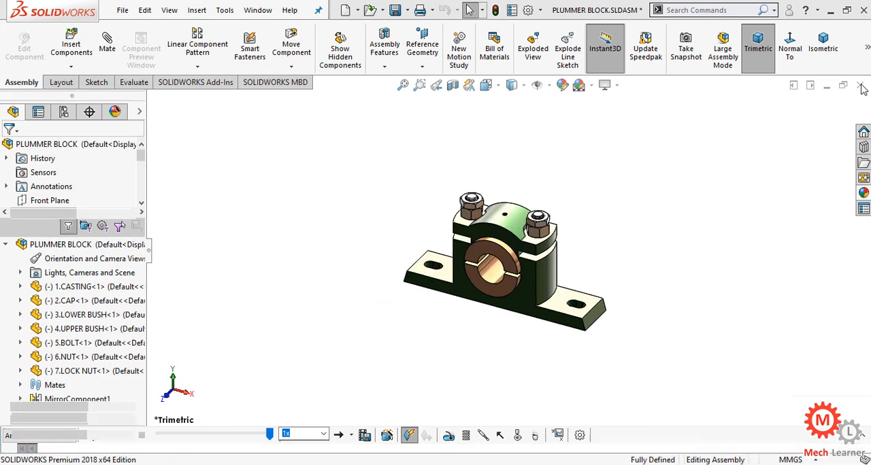